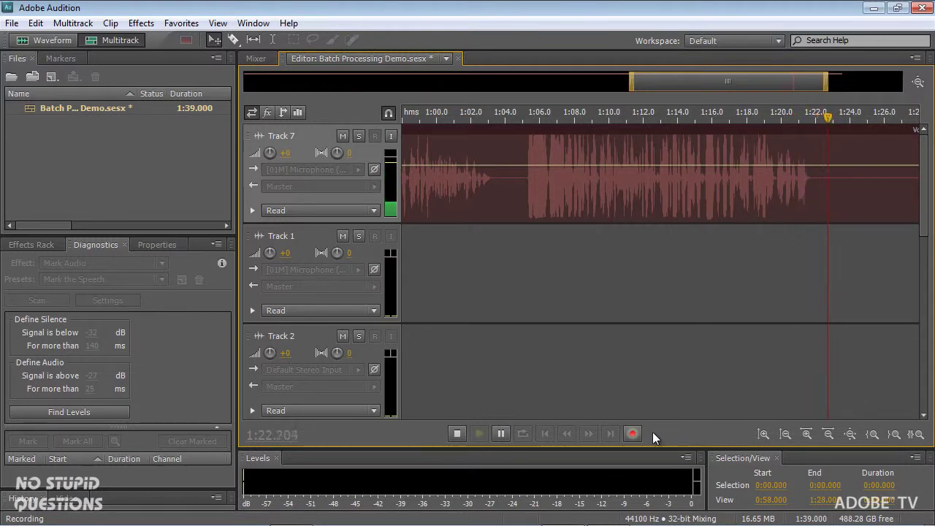
- Stop recording on Track 7 and play back the take, sampling each spoken section from its start
left_click(632, 433)
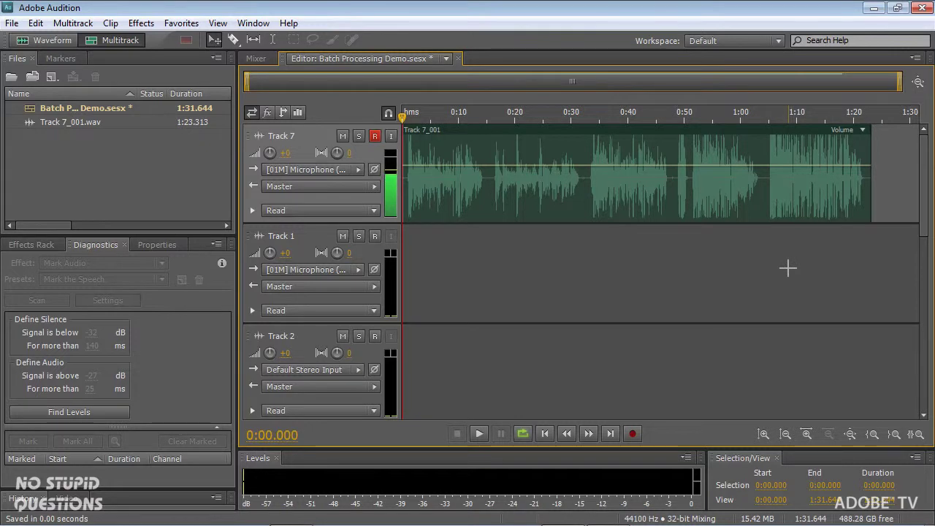
key("space")
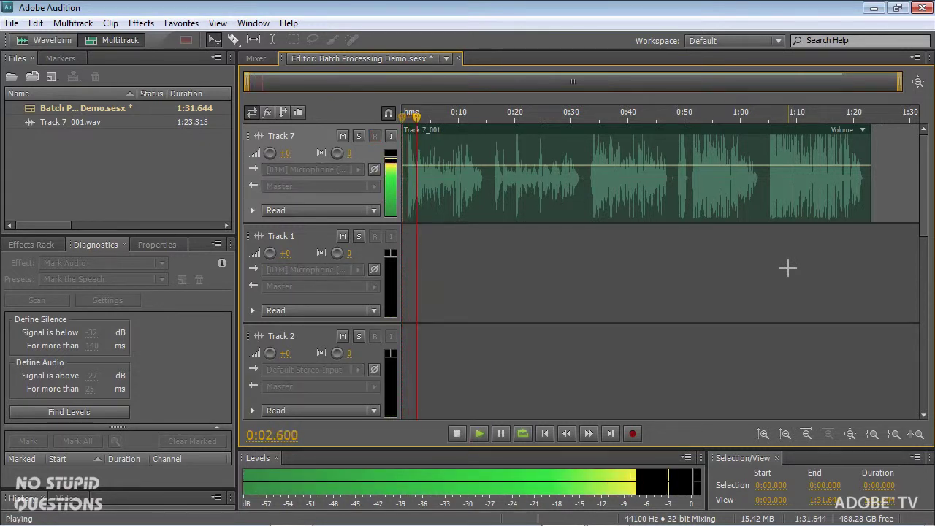
left_click(498, 114)
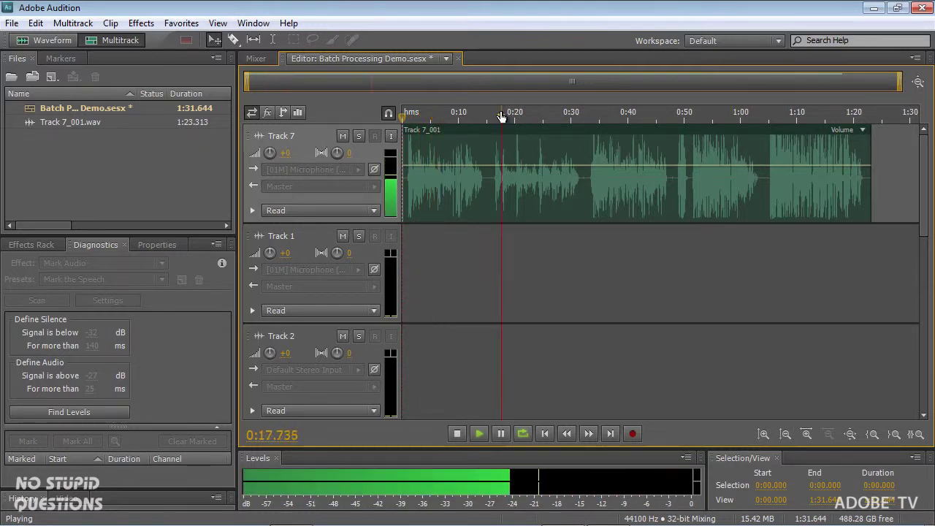
left_click(596, 113)
left_click(693, 118)
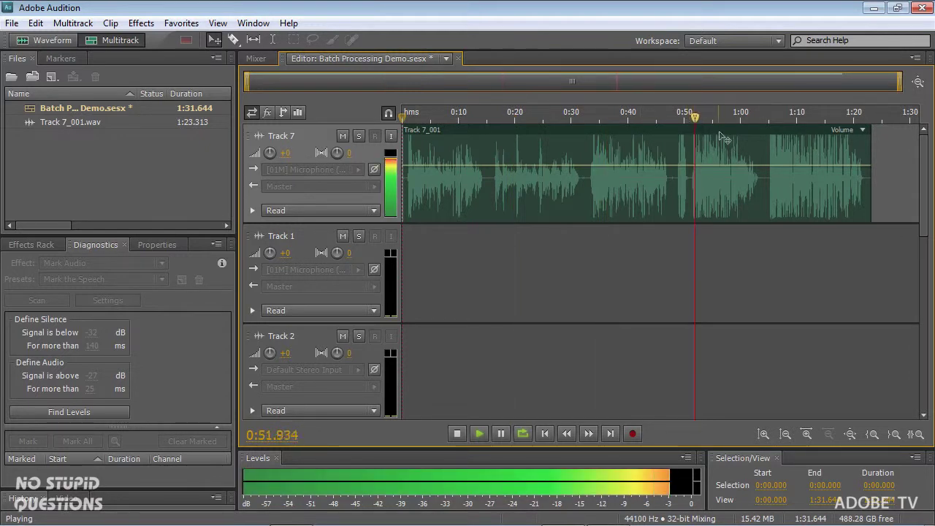
left_click(770, 118)
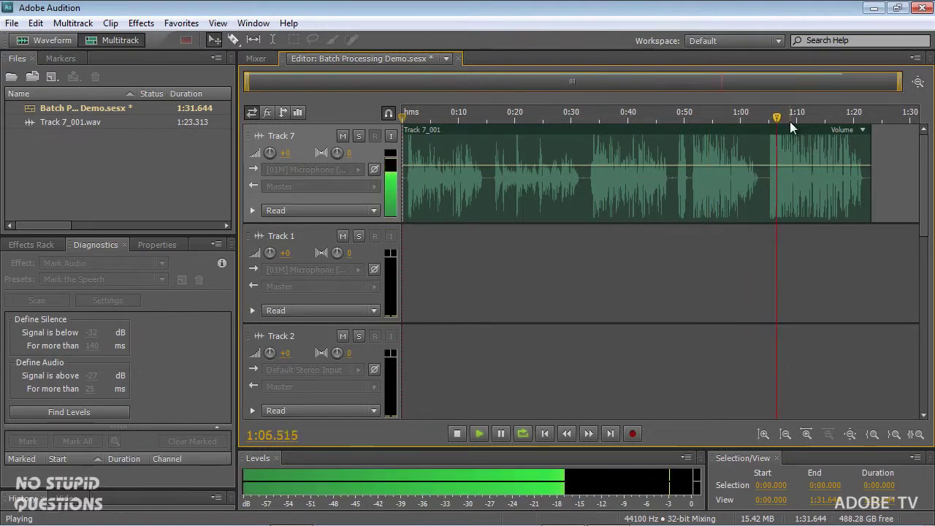
key("space")
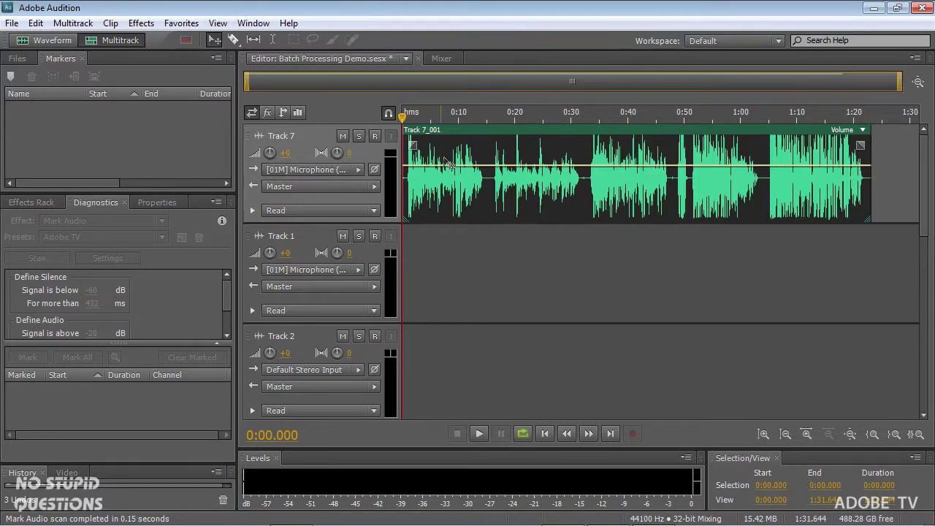
- Open the Track 7 clip in the waveform editor and scan it with Mark Audio using the Adobe TV preset
double_click(481, 137)
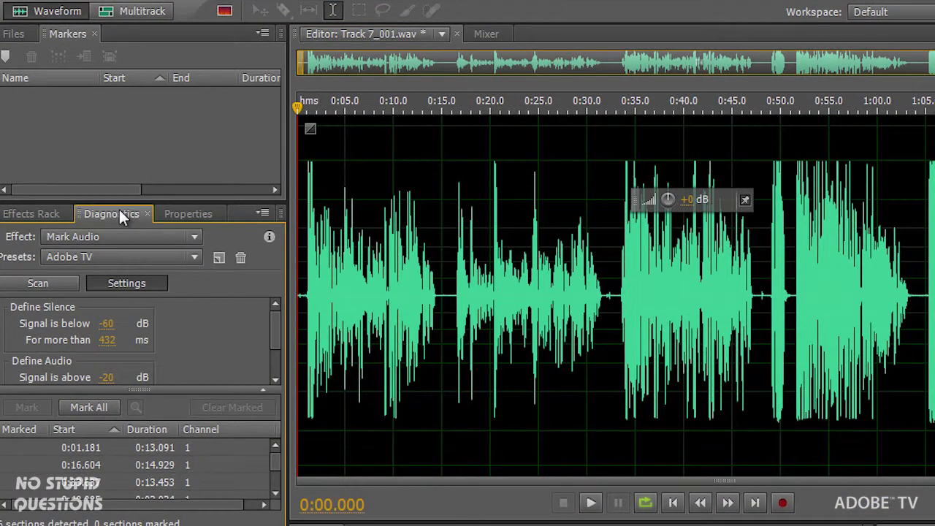
left_click(119, 257)
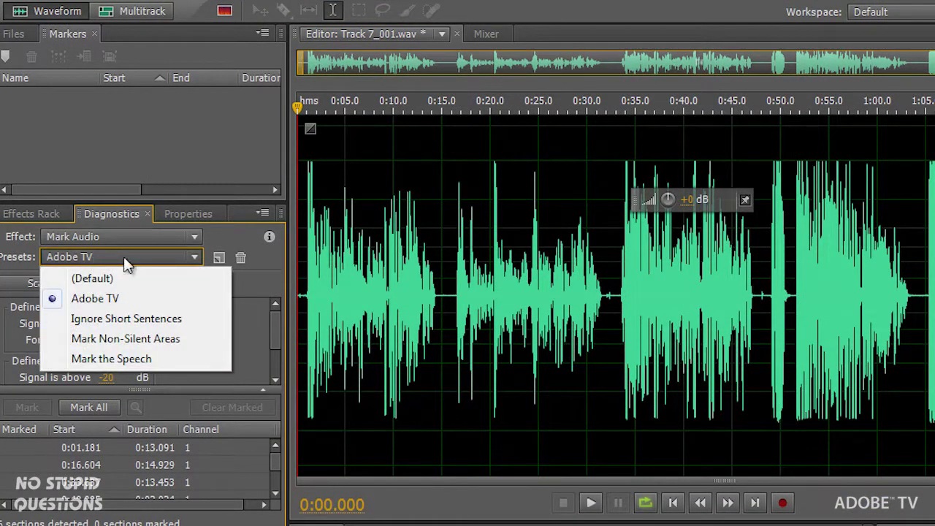
left_click(124, 299)
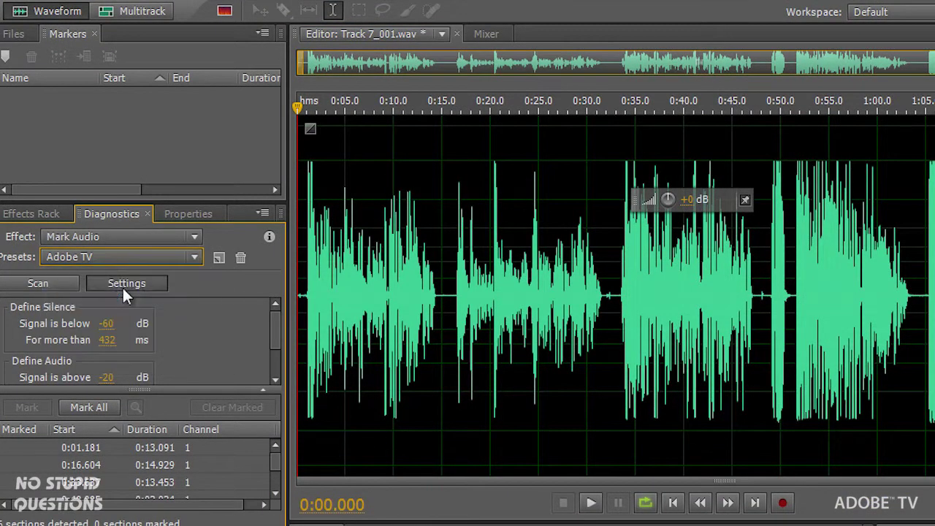
left_click(53, 282)
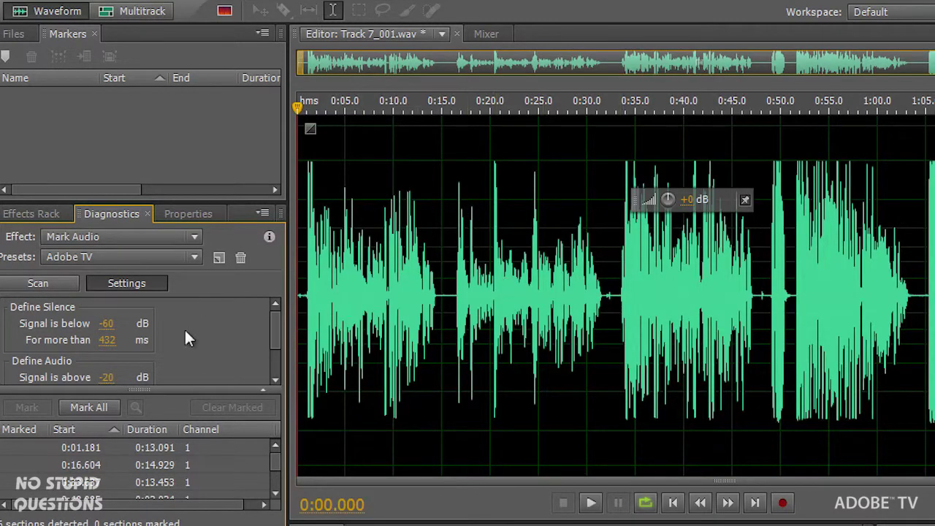
- Examine the Mark Audio silence and audio thresholds and check each detected section against the waveform
left_click_drag(275, 328, 271, 352)
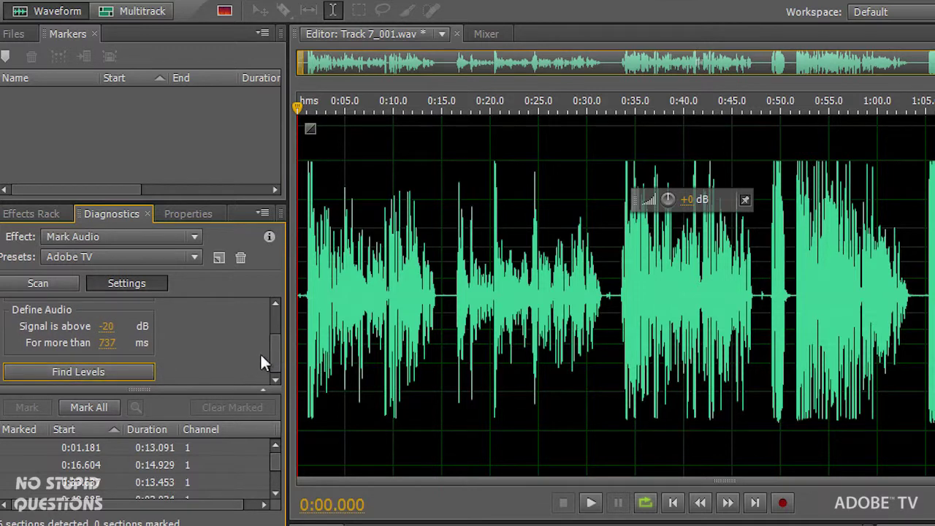
left_click_drag(271, 350, 269, 314)
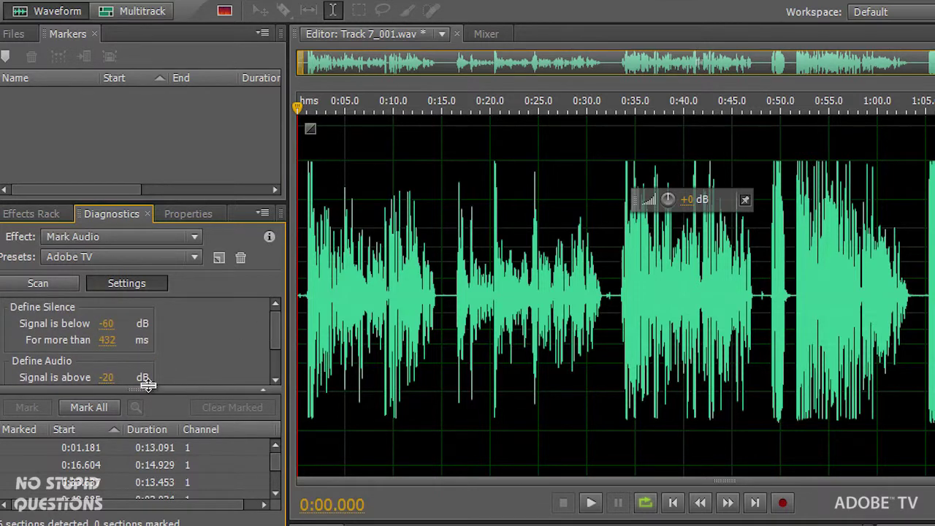
left_click_drag(148, 388, 142, 300)
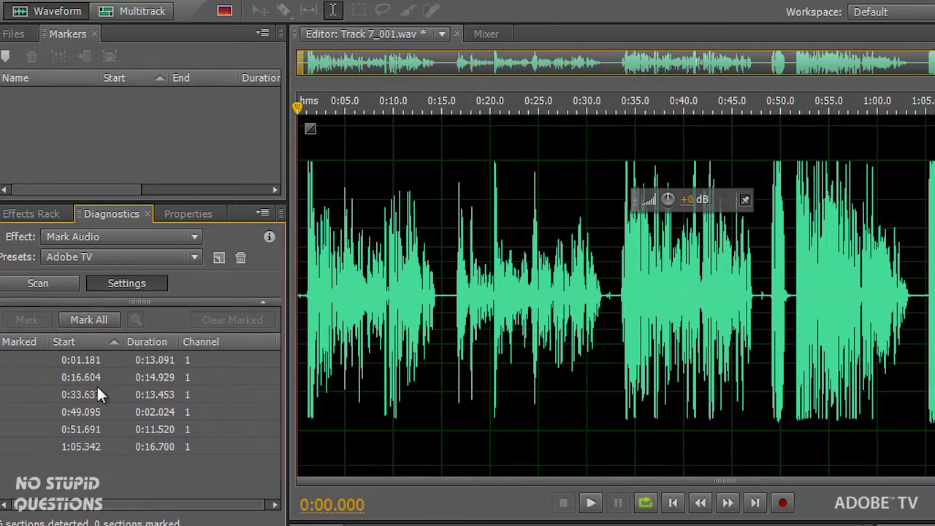
left_click(106, 360)
left_click(110, 377)
left_click(114, 394)
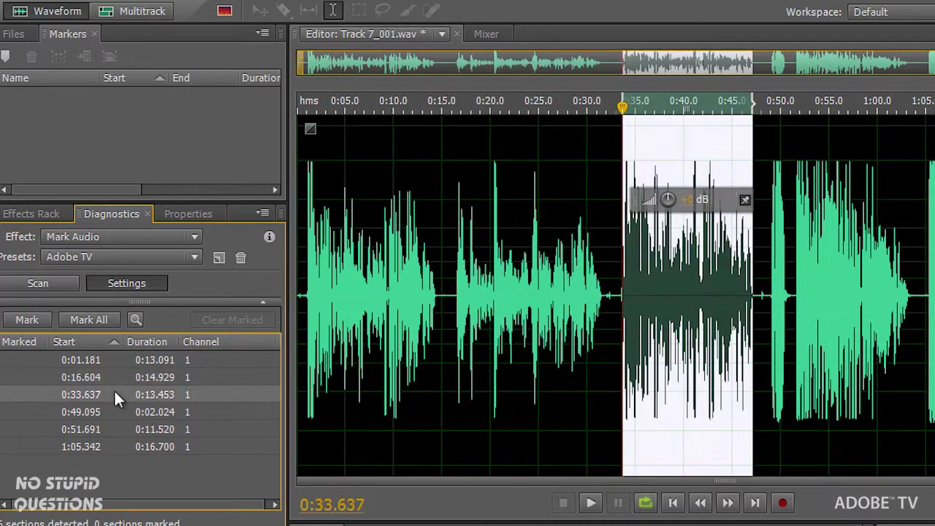
left_click(119, 412)
left_click(118, 427)
left_click(118, 444)
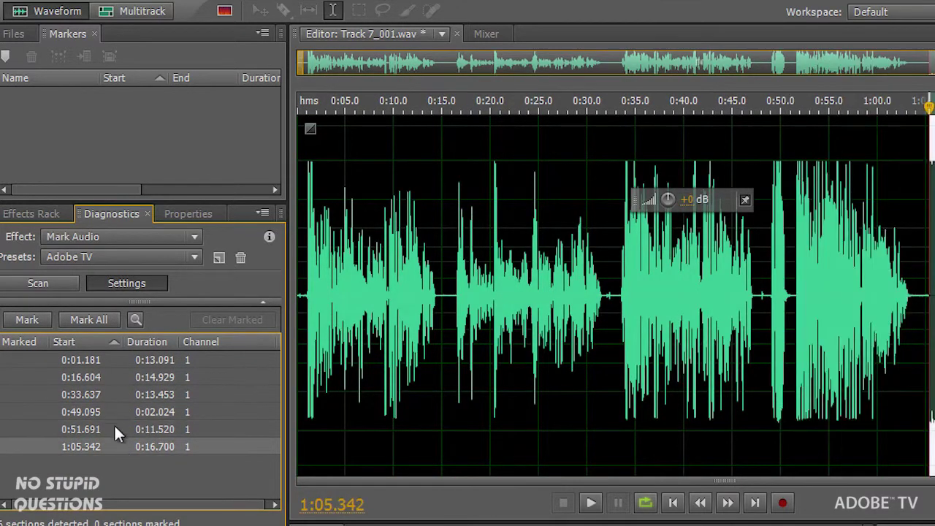
left_click(114, 412)
left_click(114, 431)
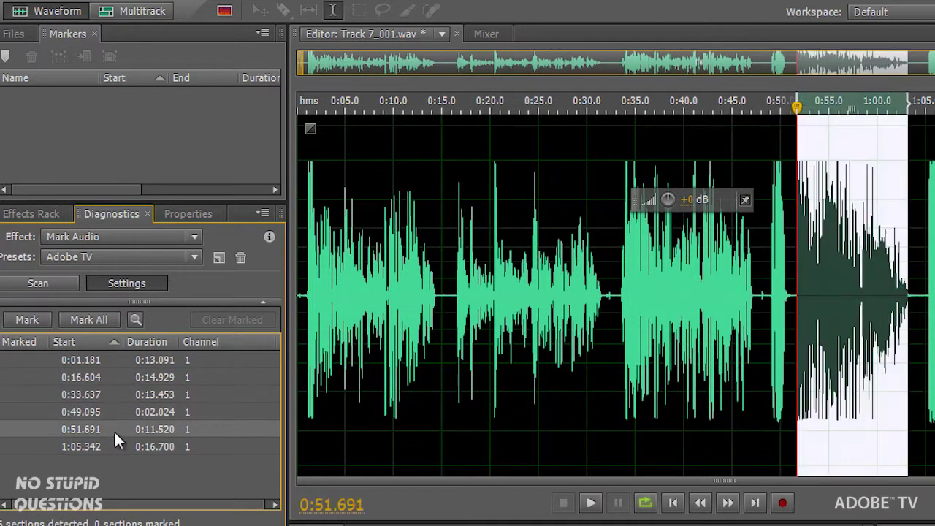
left_click(110, 412)
left_click(109, 427)
left_click(91, 478)
left_click(125, 447)
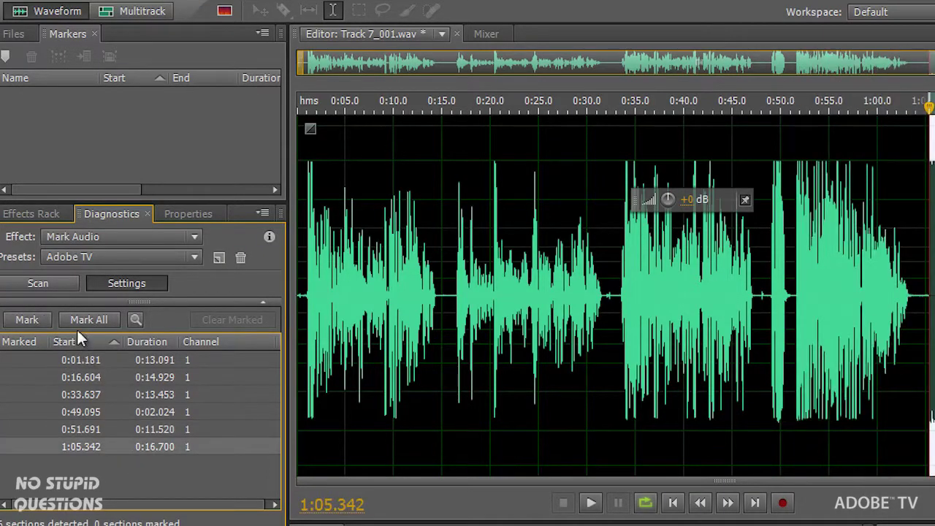
- Add range markers for all detected sections and enlarge the marker list to show them all
left_click(93, 320)
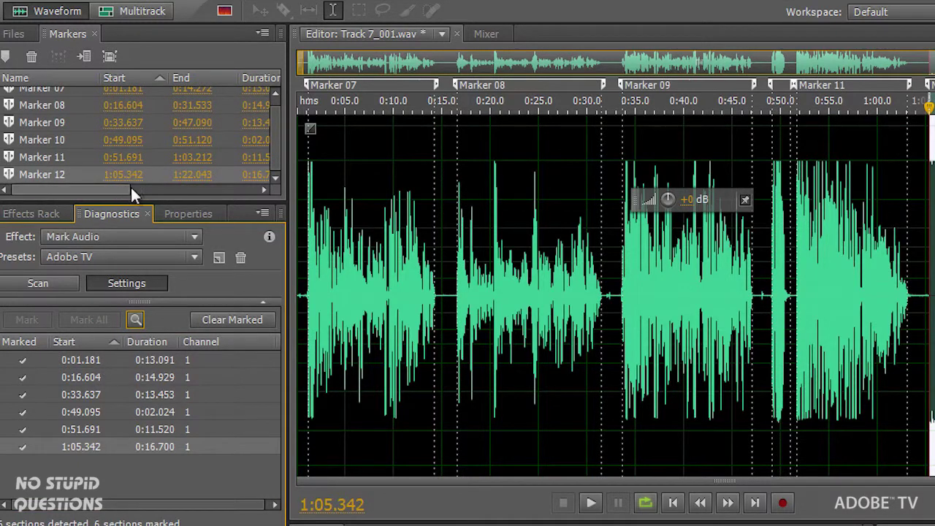
left_click_drag(133, 203, 132, 294)
- Examine the waveform range covered by each marker from Marker 07 to Marker 12, especially Marker 10 and Marker 11
left_click(40, 95)
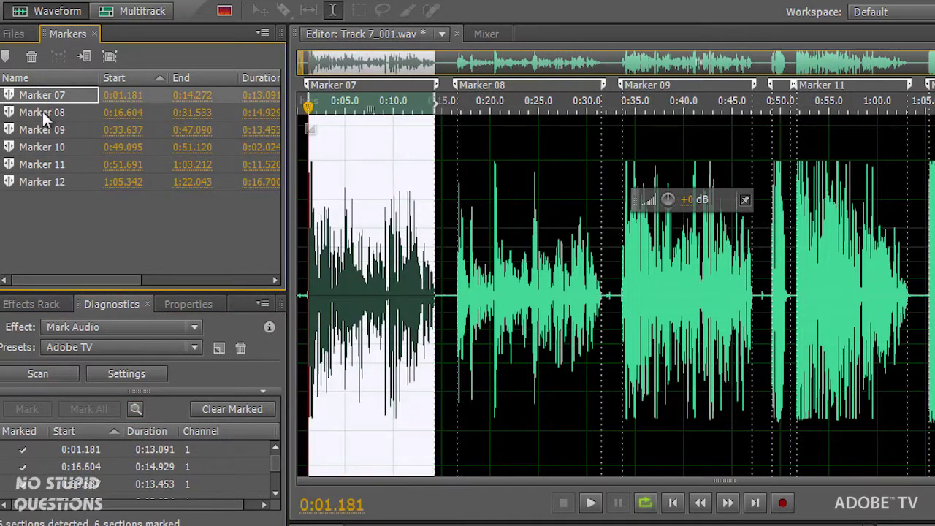
left_click(41, 110)
left_click(39, 125)
left_click(43, 145)
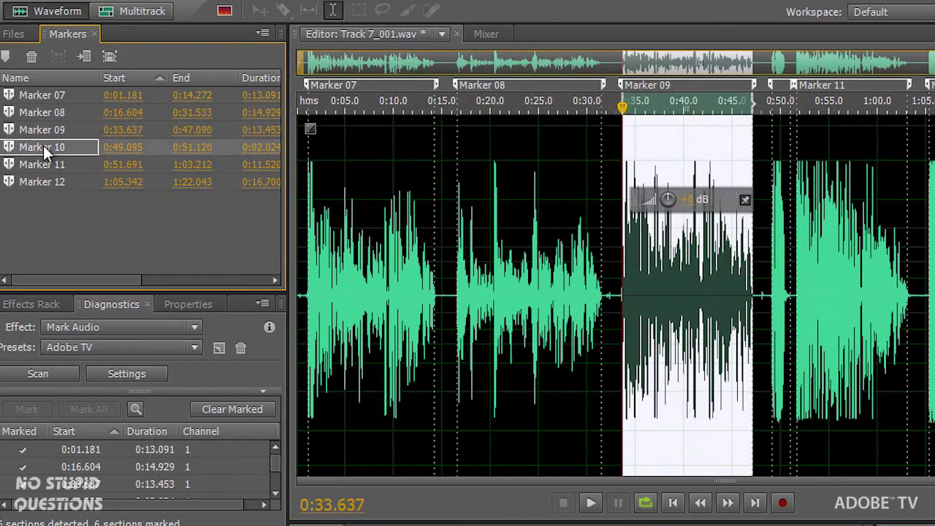
left_click(43, 164)
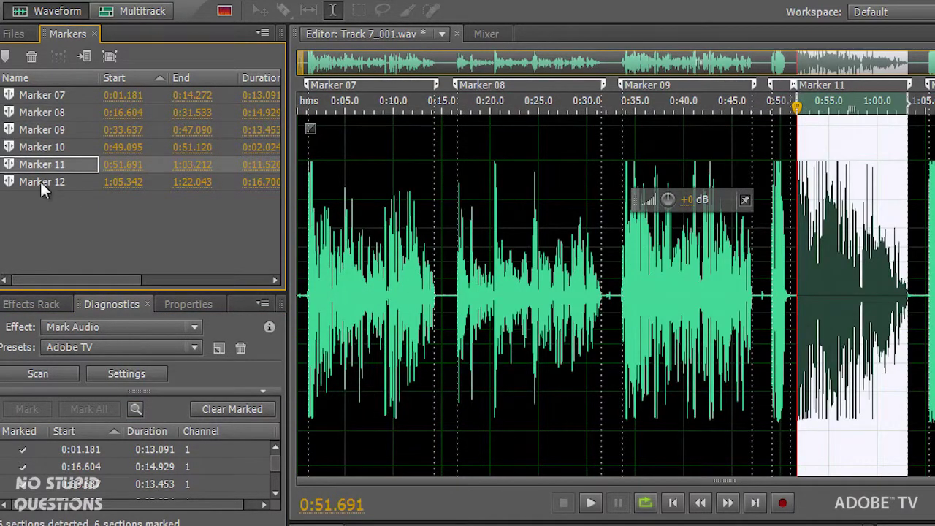
left_click(41, 183)
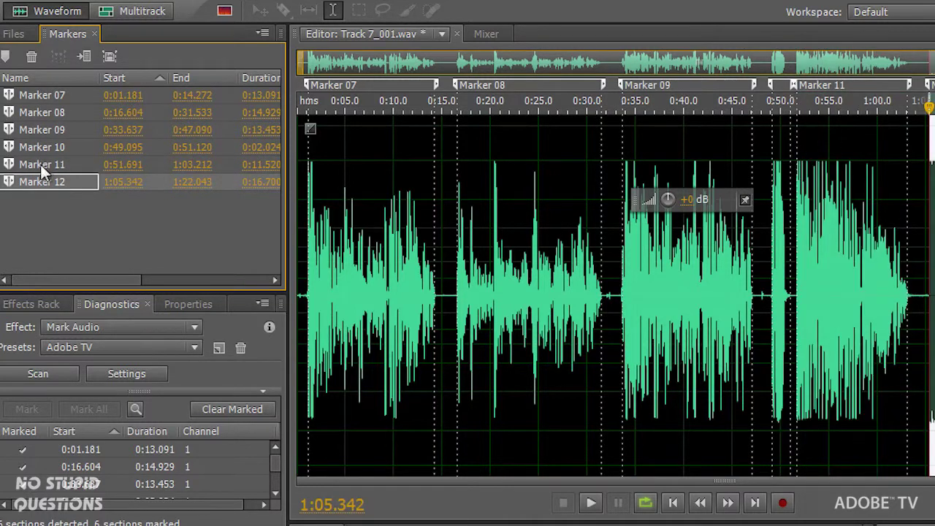
left_click(40, 164)
left_click(32, 147)
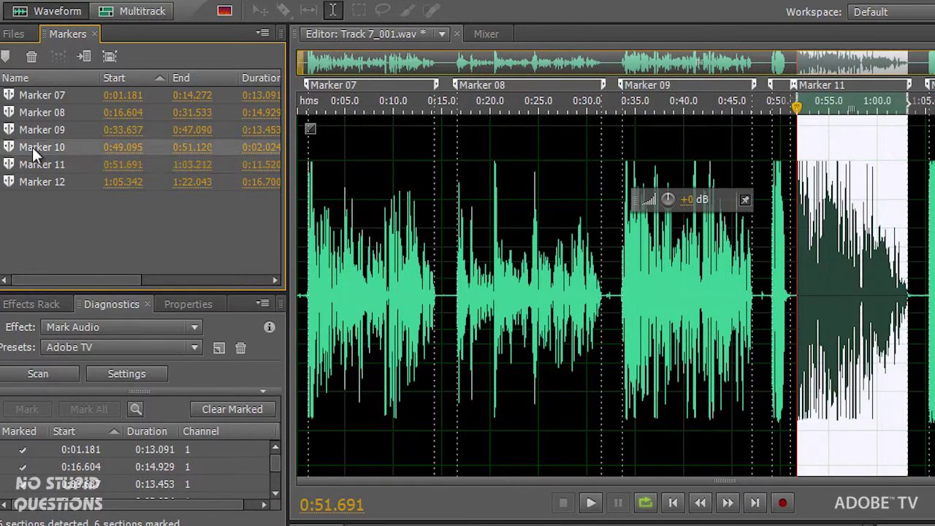
left_click(32, 147)
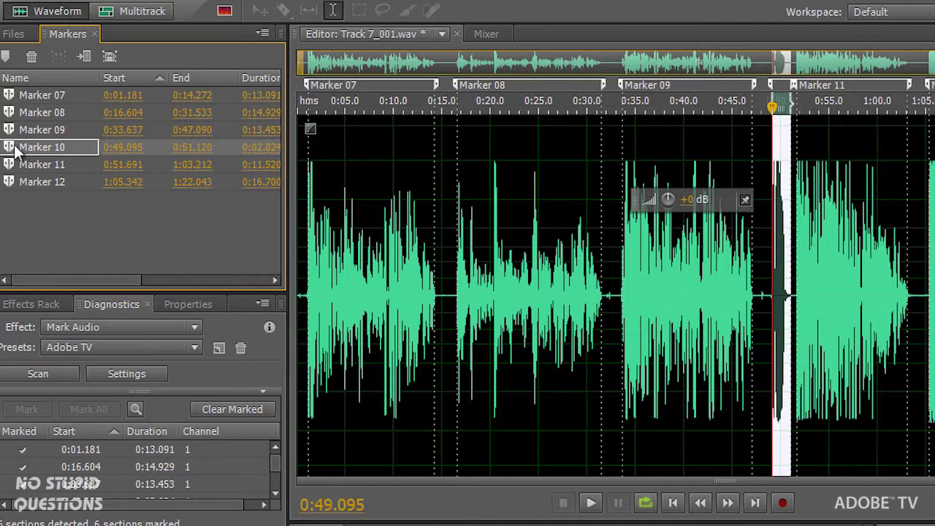
left_click(38, 163)
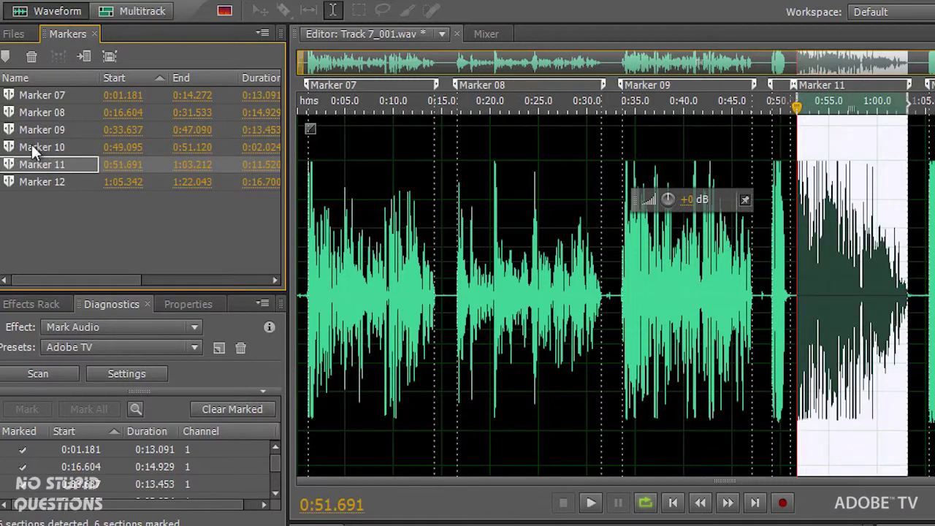
- Merge Marker 10 and Marker 11 into one range marker and check the resulting range beside its neighbours
left_click(32, 143)
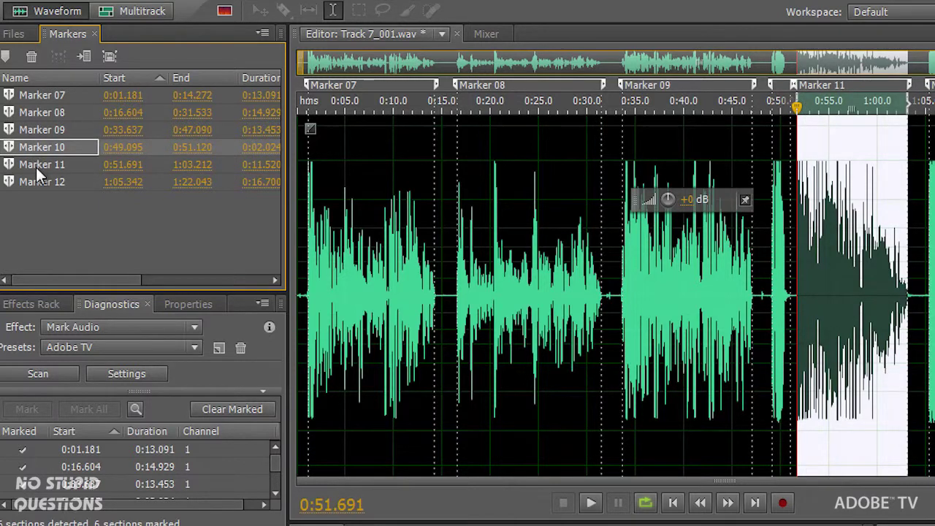
left_click(36, 166, "shift")
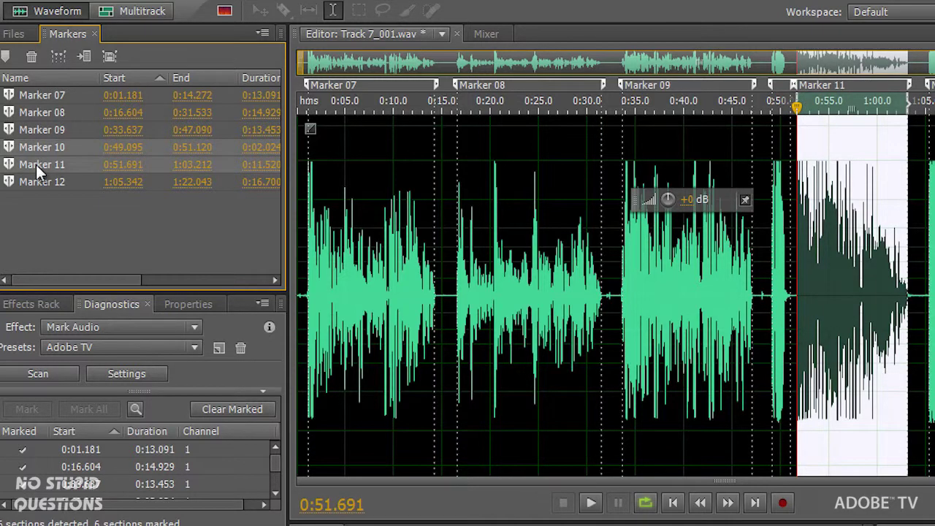
left_click(61, 54)
left_click(39, 146)
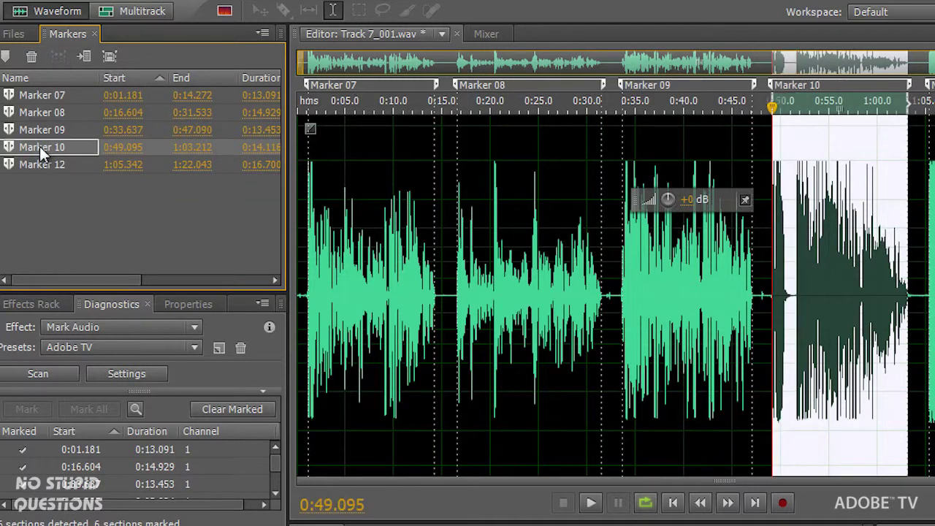
left_click(40, 162)
left_click(41, 128)
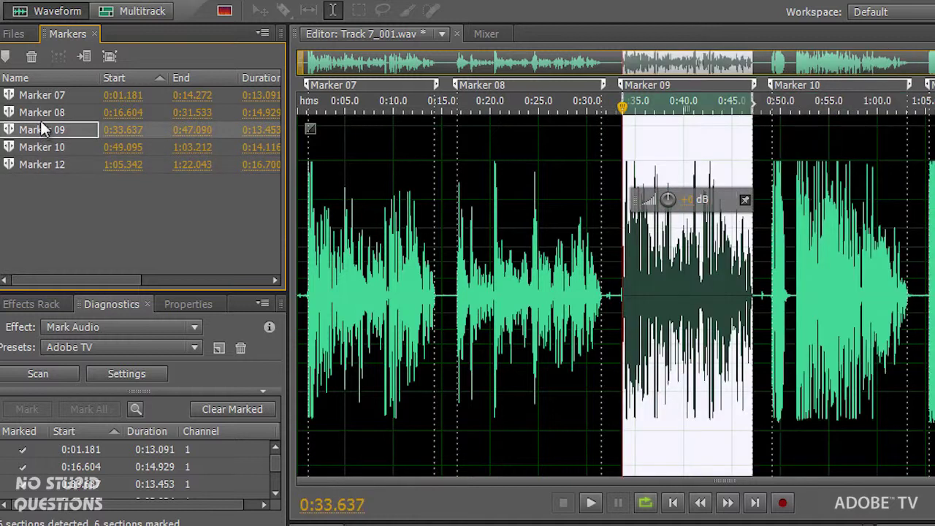
- Select all range markers from Marker 07 to Marker 12 and open the export of their audio to separate files
left_click(41, 95)
left_click(53, 194)
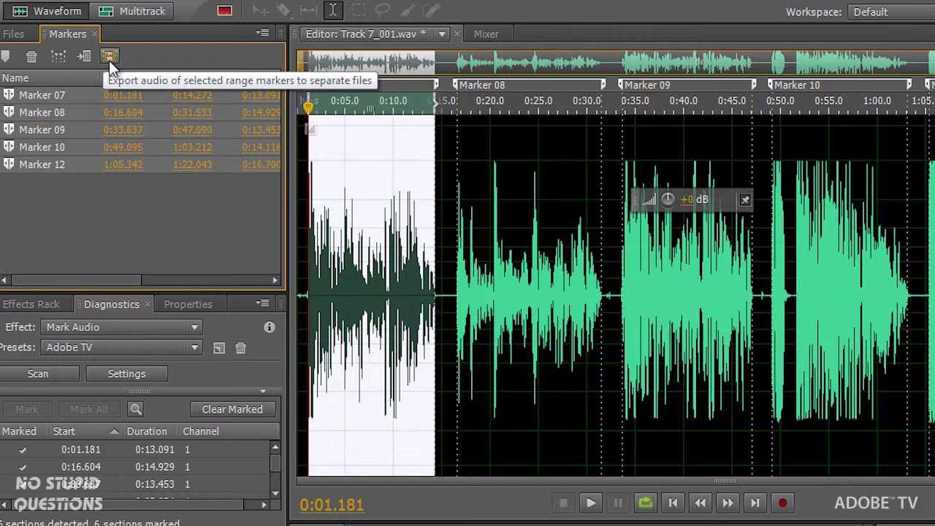
left_click(109, 60)
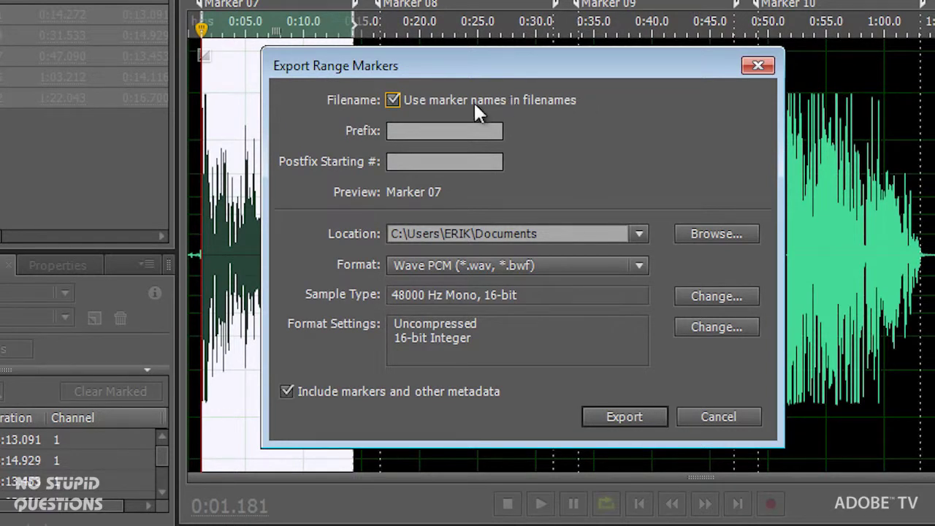
- Set the export location to the D:\Audition_VO folder and export the range markers as Wave PCM files using the marker names
left_click_drag(544, 67, 547, 25)
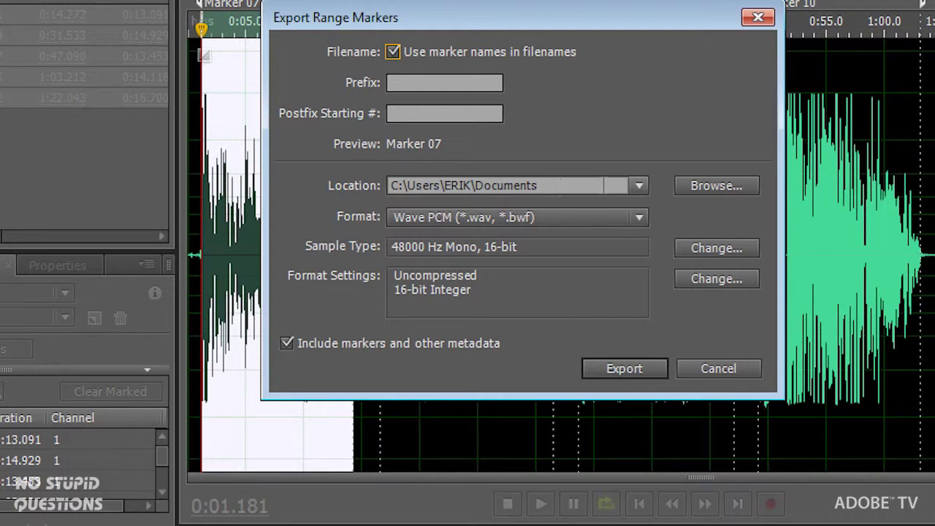
left_click(720, 187)
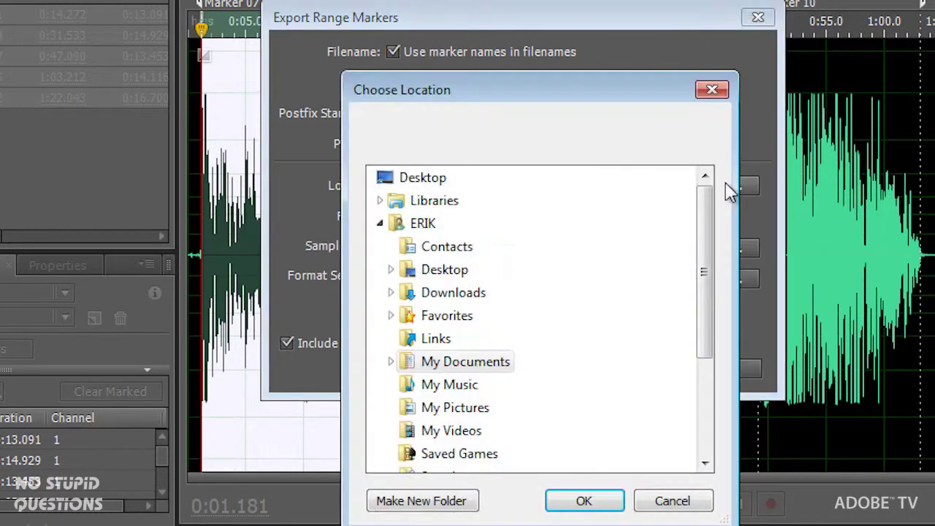
left_click(380, 224)
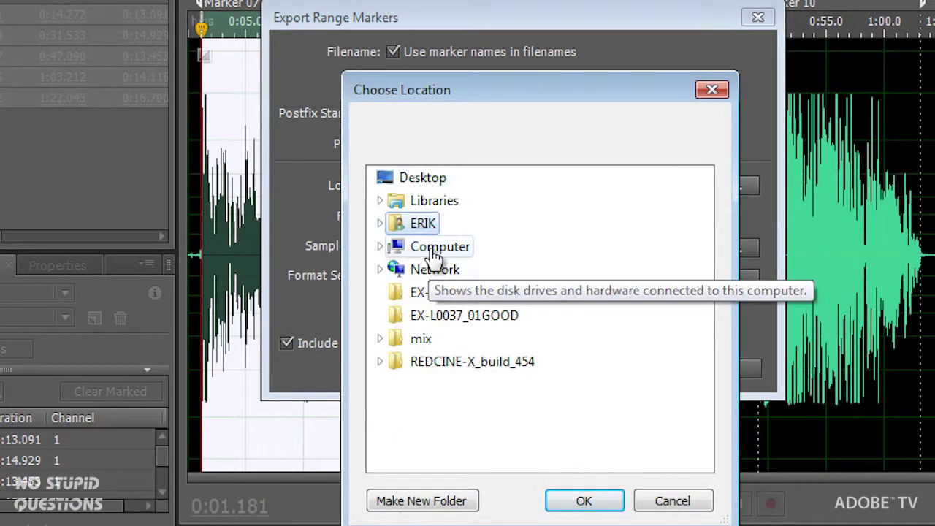
double_click(401, 248)
double_click(439, 293)
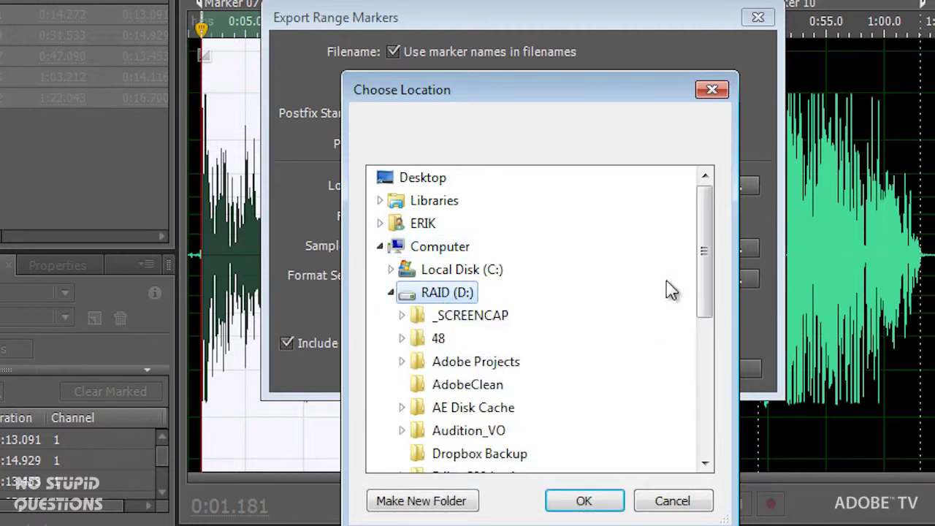
left_click_drag(703, 259, 606, 319)
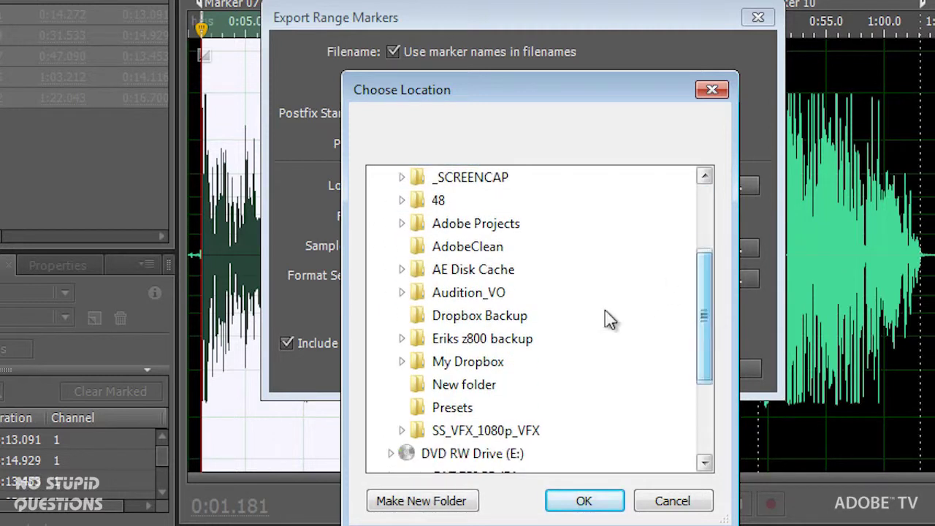
double_click(471, 294)
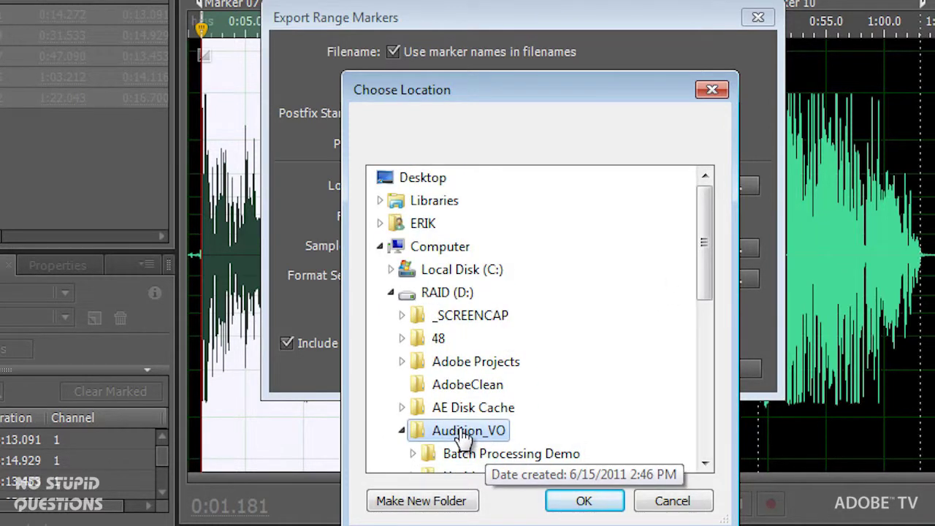
left_click(588, 503)
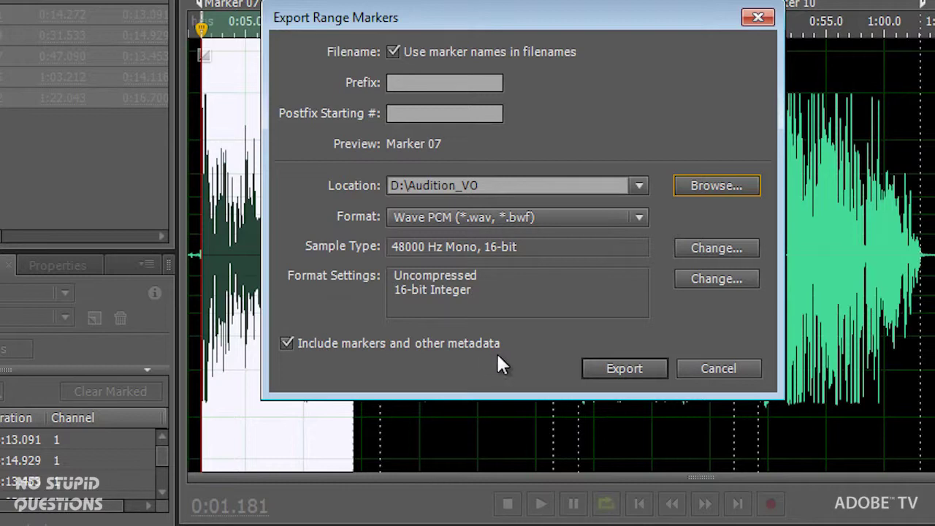
left_click(625, 369)
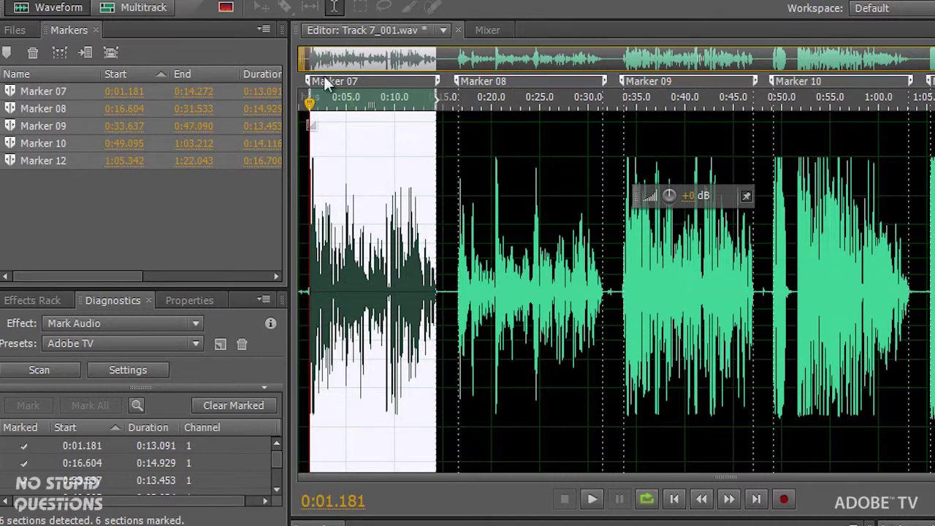
- Import the exported Marker 07, 08, 09, 10 and 12 audio files from D:\Audition_VO into the project's files
left_click(16, 30)
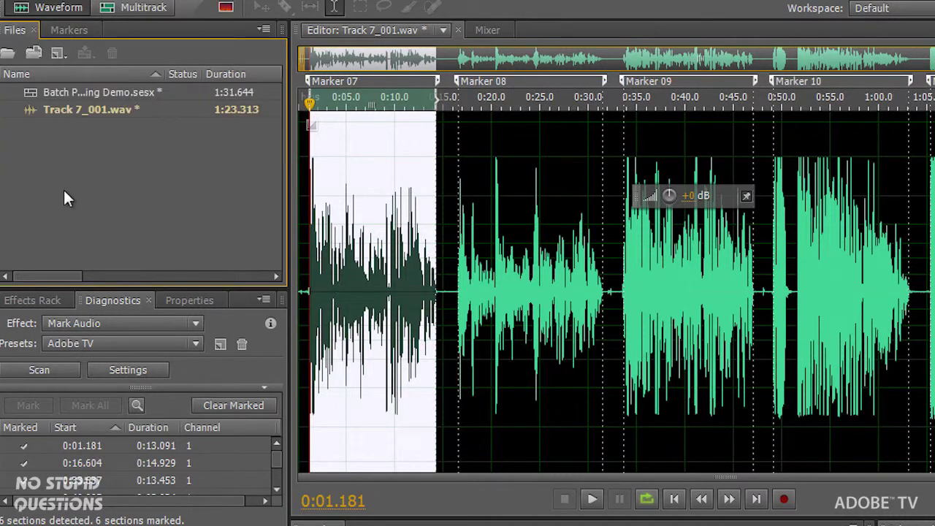
double_click(68, 151)
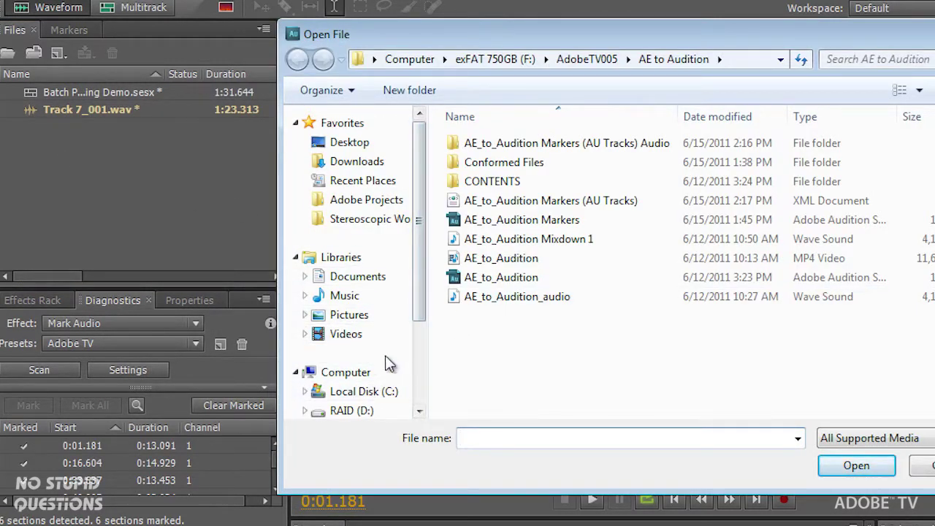
scroll(379, 366, "down", 1)
left_click(358, 291)
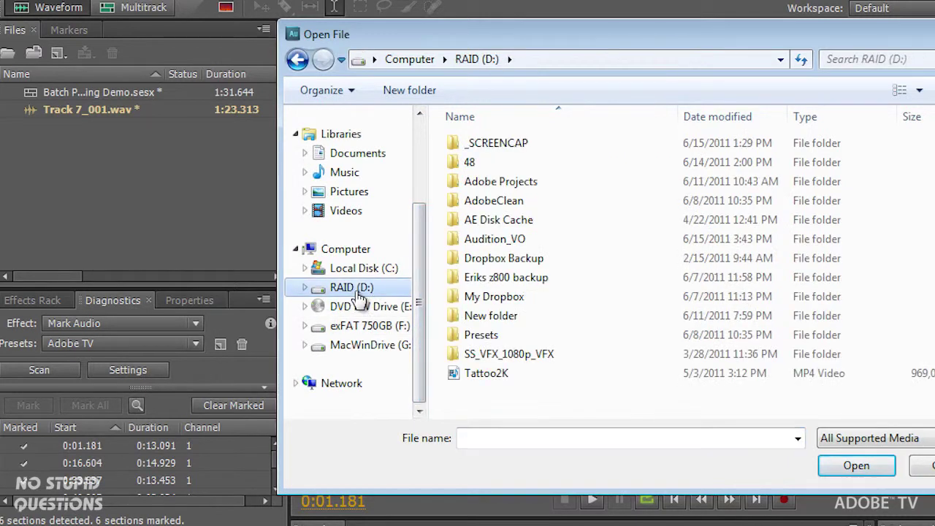
double_click(504, 240)
left_click_drag(520, 310, 479, 215)
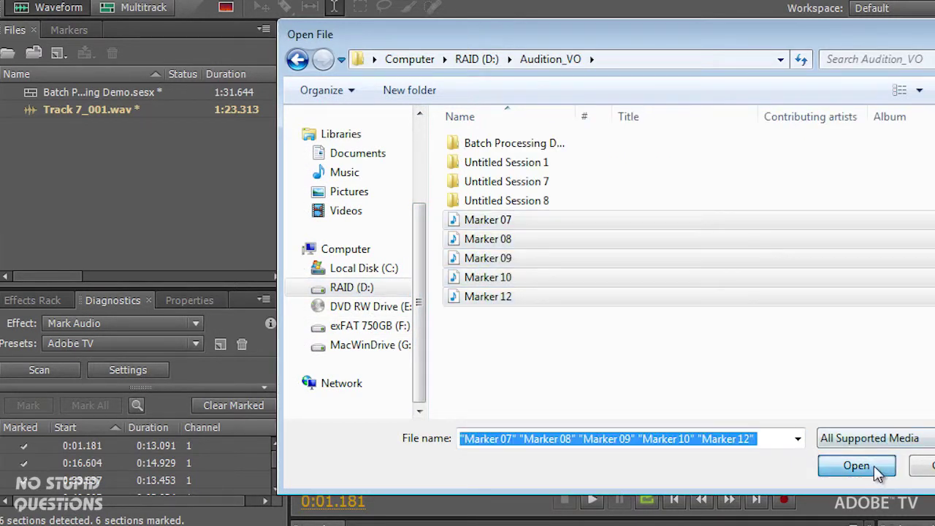
left_click(856, 466)
- Examine the waveforms of the imported marker files one after another and compare them with the original Track 7_001.wav
double_click(56, 108)
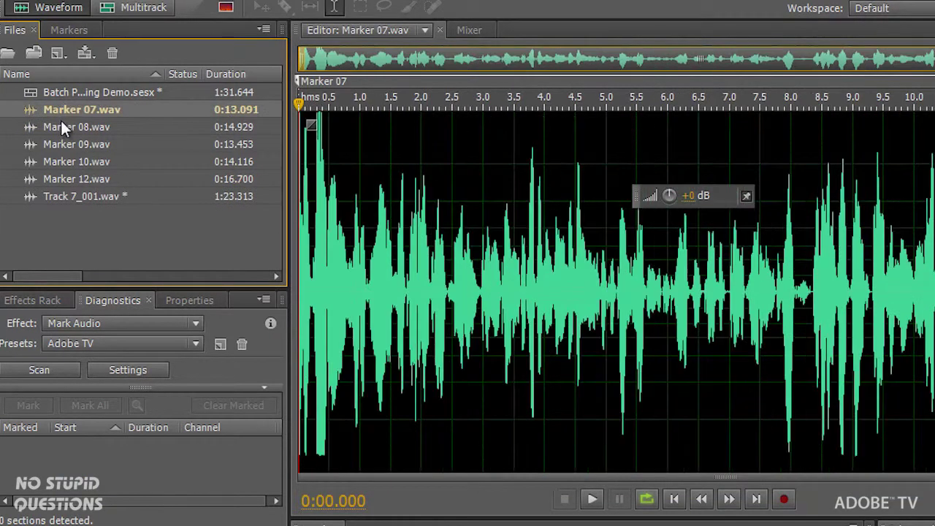
double_click(61, 123)
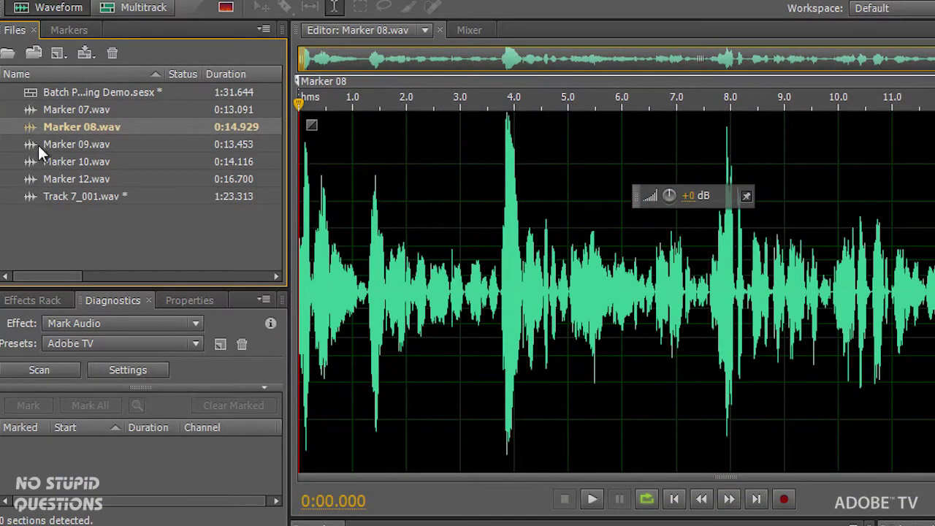
left_click(37, 143)
double_click(28, 162)
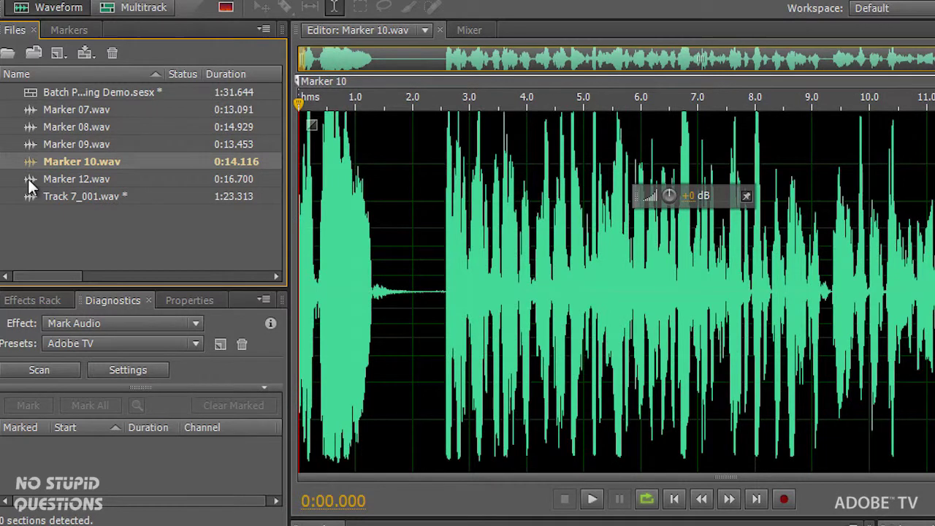
double_click(30, 197)
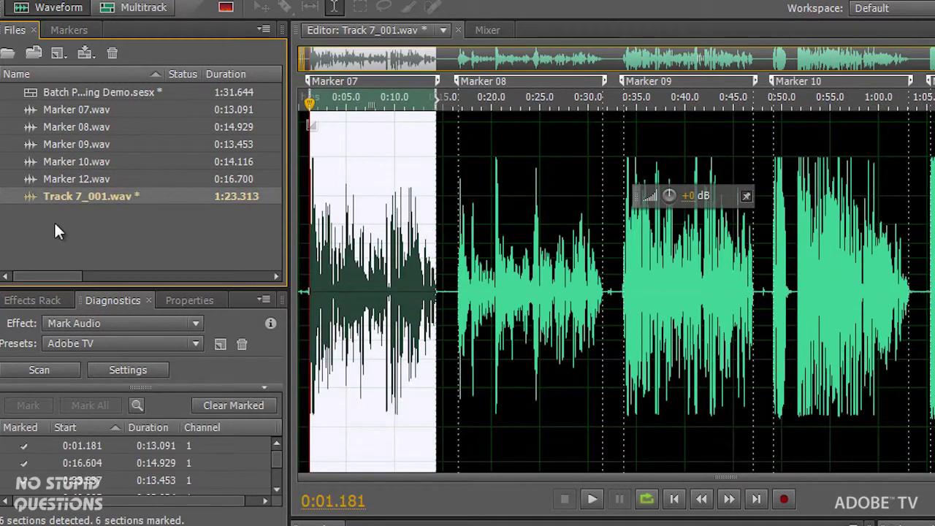
left_click(30, 110)
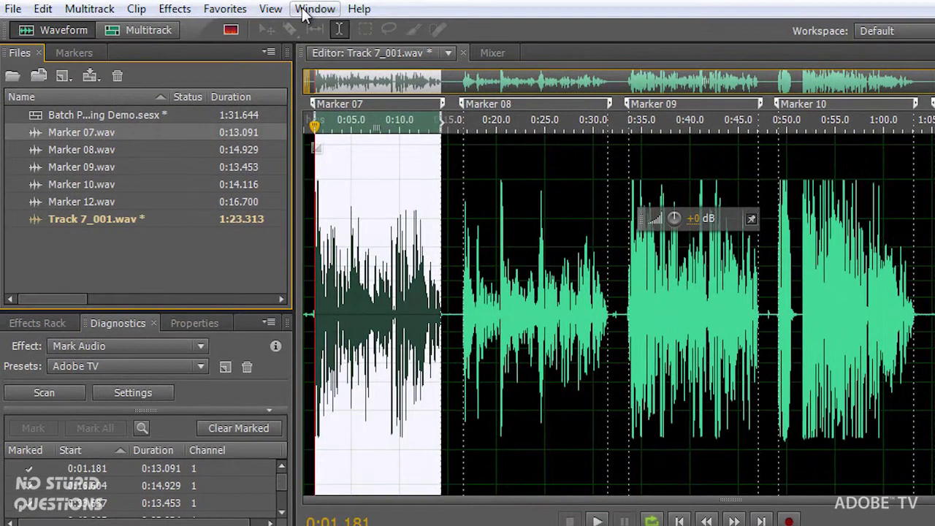
left_click(301, 10)
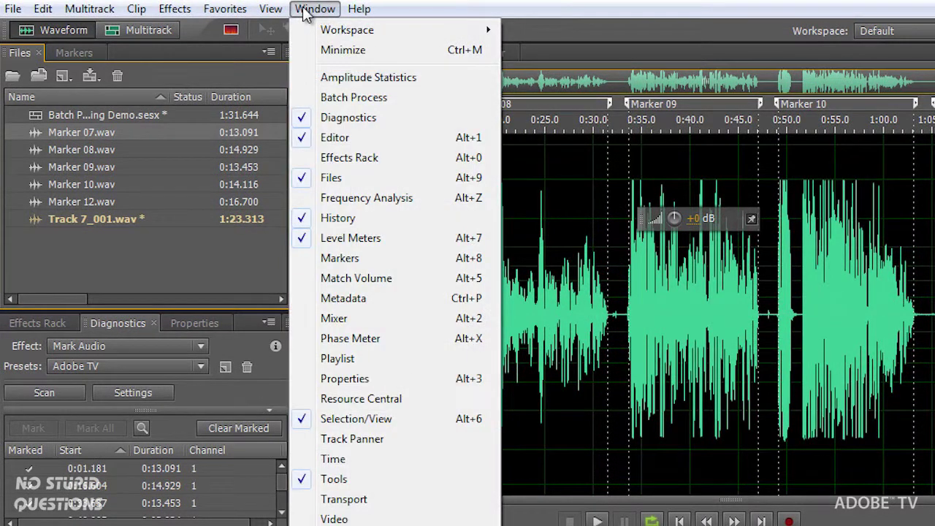
left_click(341, 99)
left_click_drag(526, 271, 517, 175)
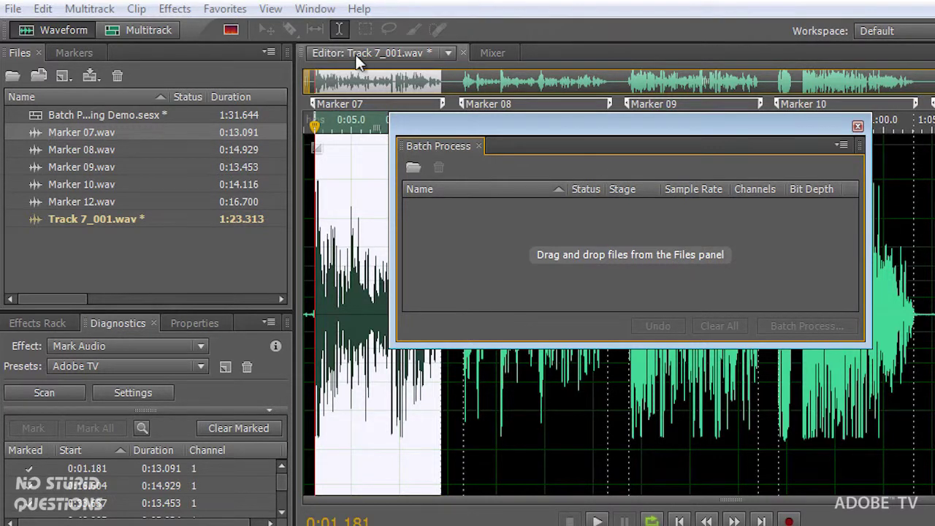
left_click(858, 125)
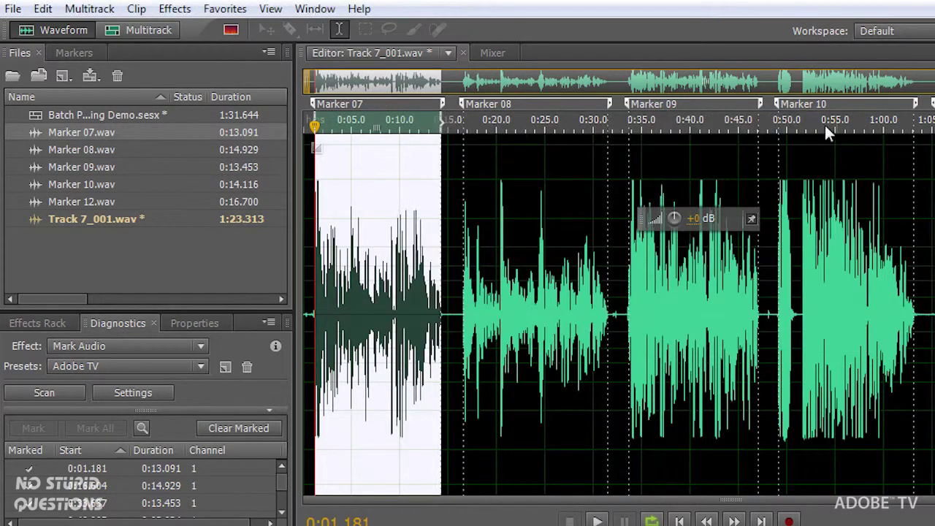
left_click(225, 10)
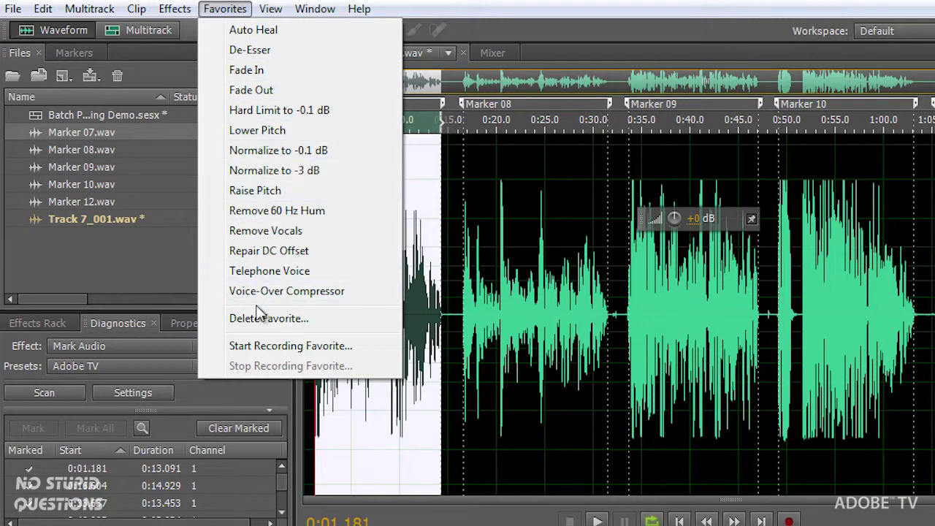
left_click(119, 242)
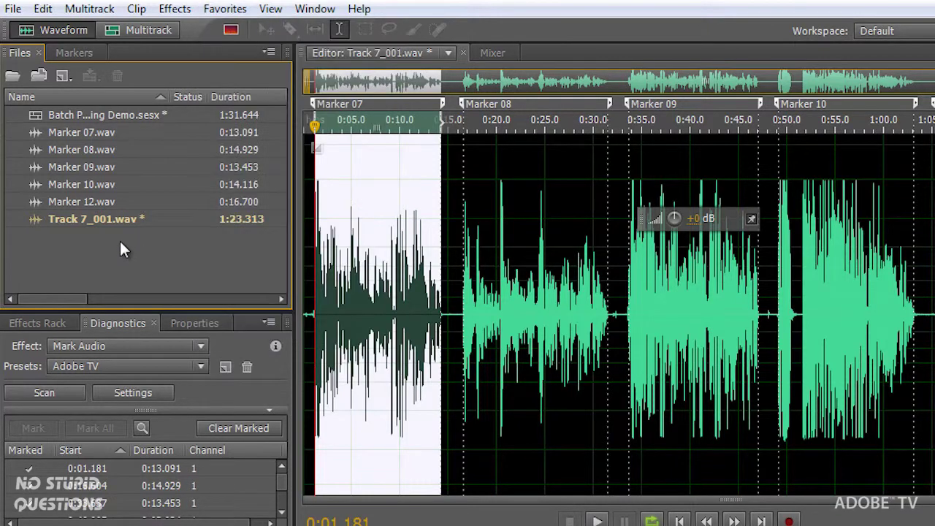
- Open Marker 07.wav in the editor and start recording a new favorite
double_click(35, 134)
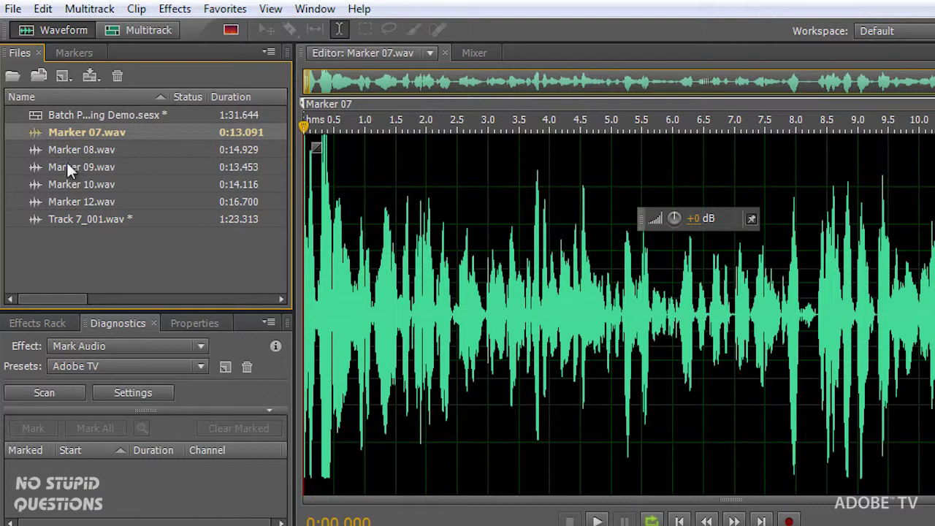
left_click(225, 8)
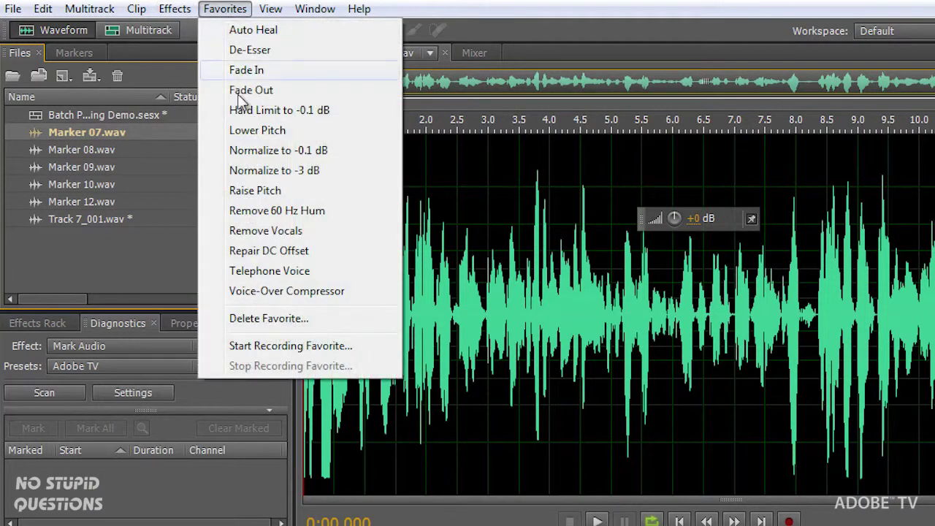
left_click(372, 346)
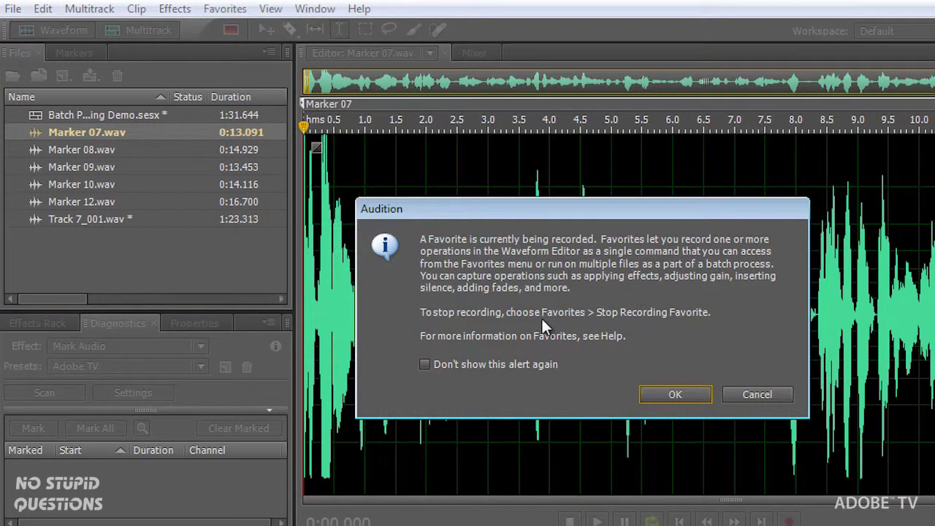
left_click(680, 393)
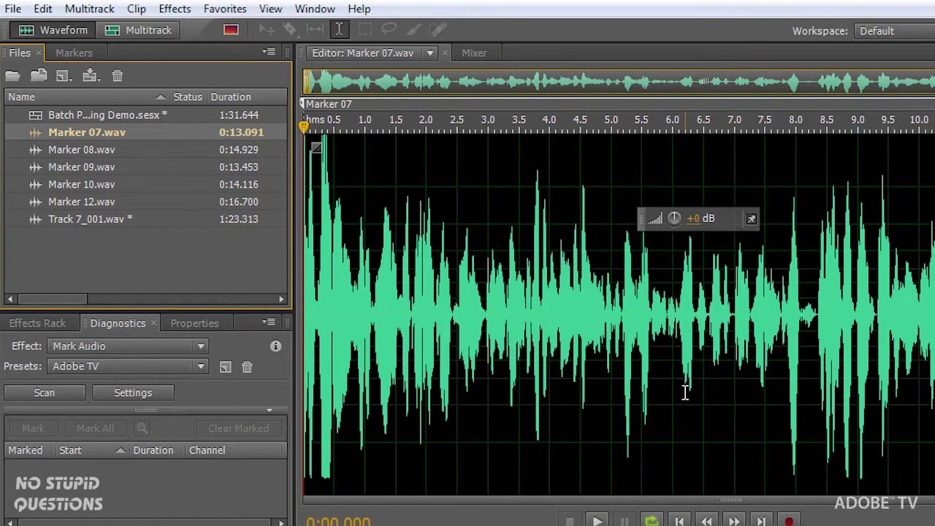
- Open the Stretch and Pitch effect for Marker 07.wav and look through its list of presets
left_click(175, 9)
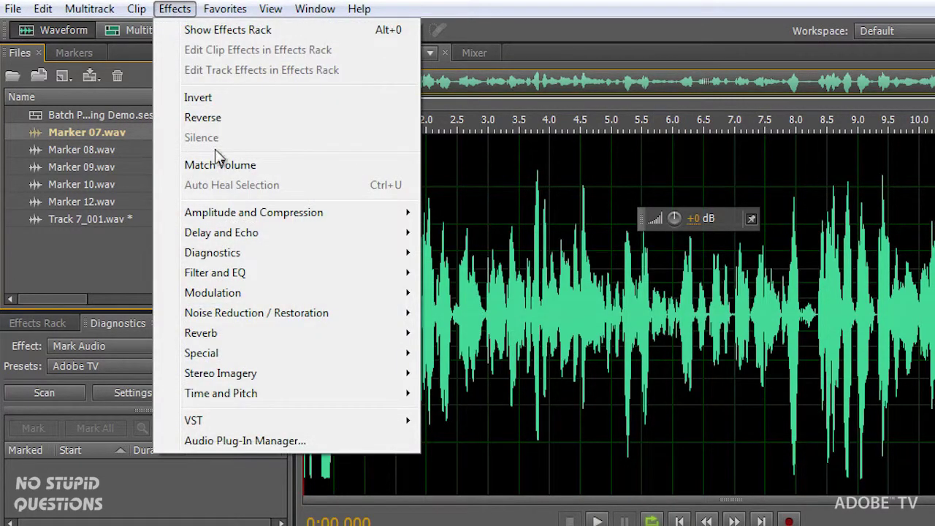
mouse_move(274, 395)
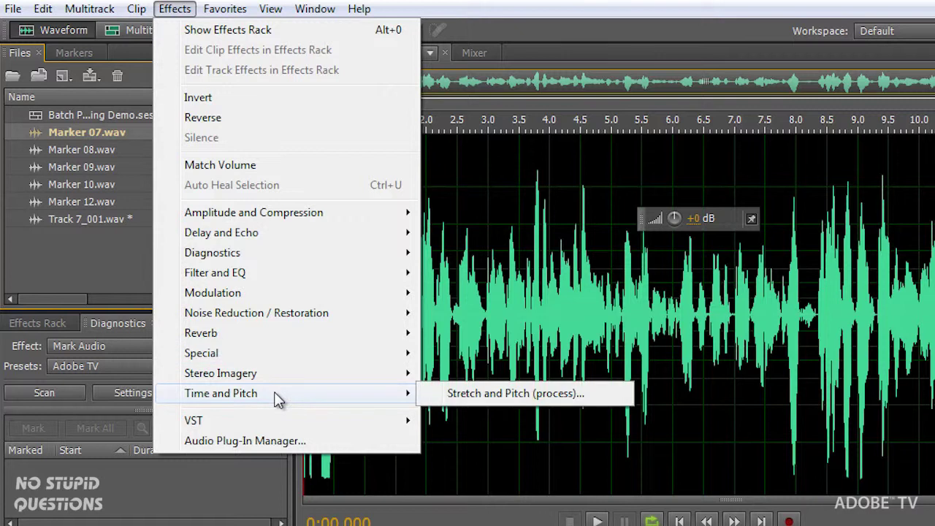
left_click(478, 395)
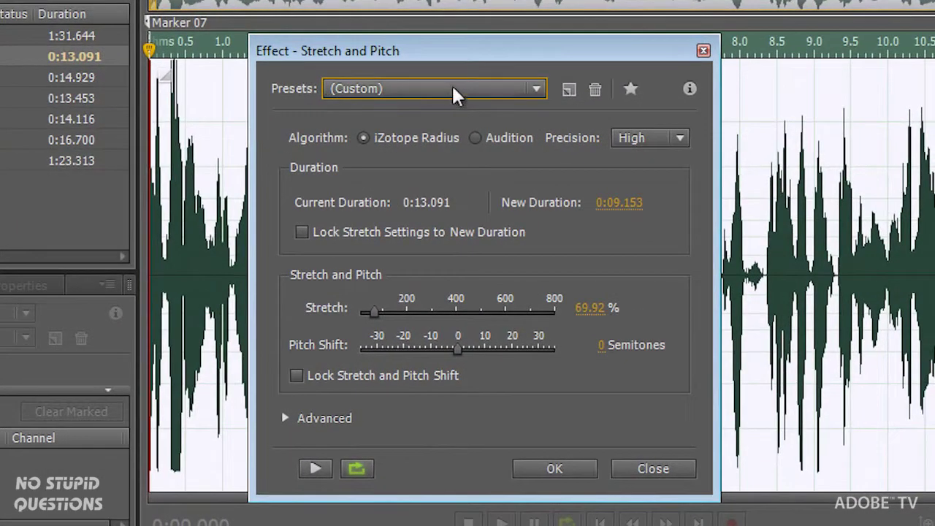
left_click(479, 103)
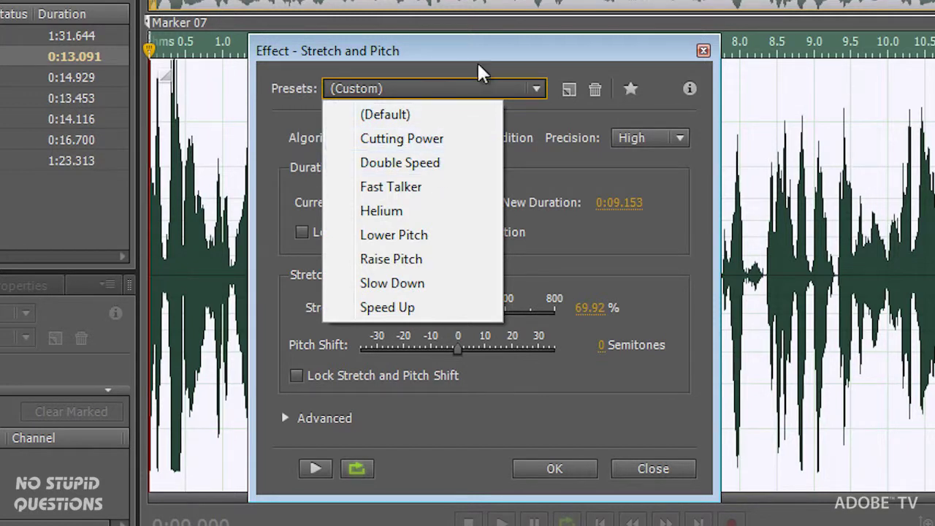
left_click(477, 69)
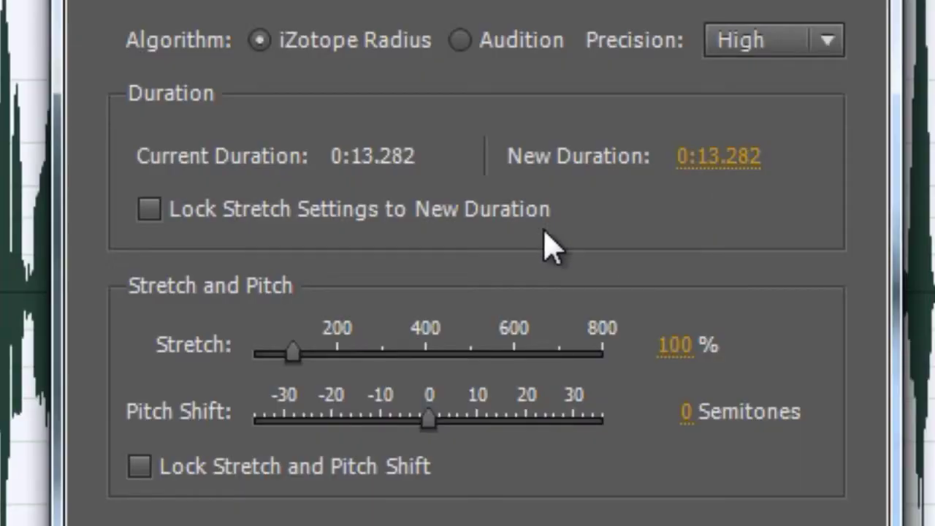
- Lock the stretch settings to the new duration, set that duration to 0:10.000 and preview the effect
left_click(216, 218)
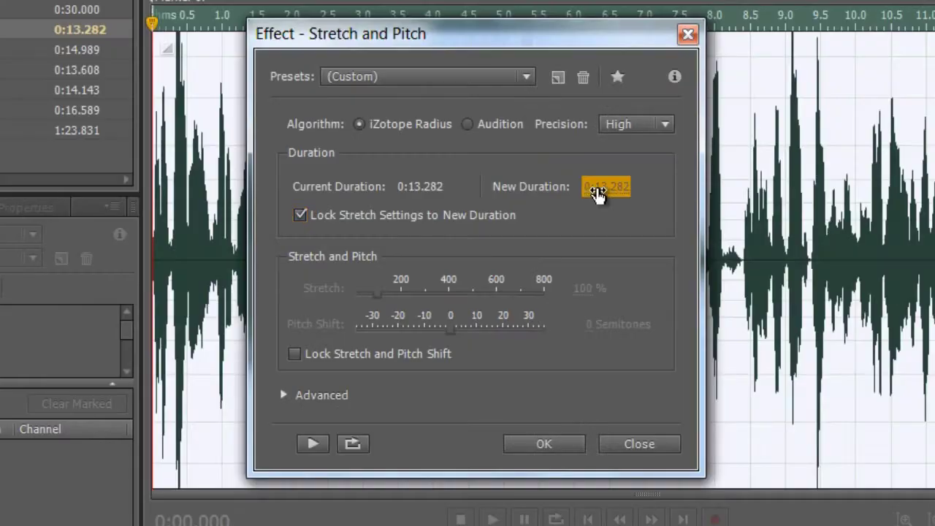
left_click(690, 153)
type("0")
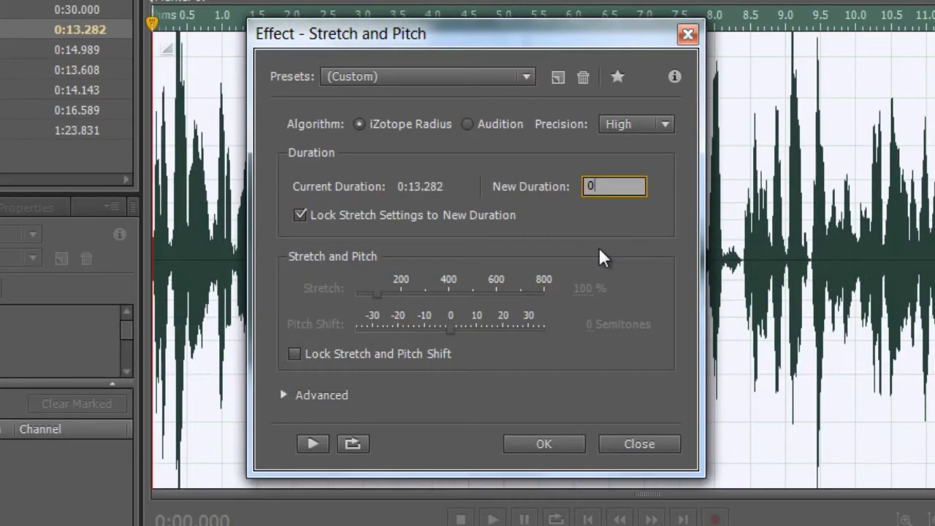
type(":10.000")
key("Return")
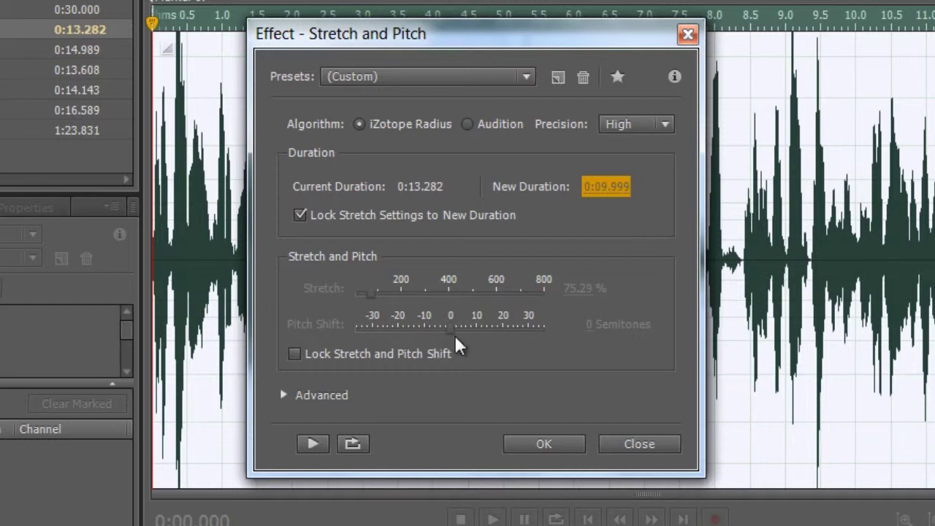
left_click(313, 445)
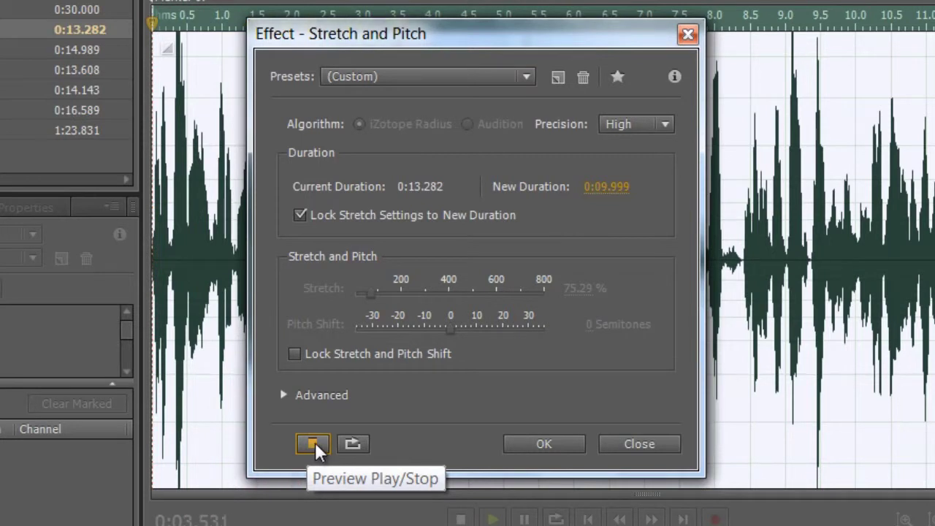
- Stop the preview, save the stretch settings as a preset named "10 sec" and apply the effect to Marker 07.wav
left_click(316, 444)
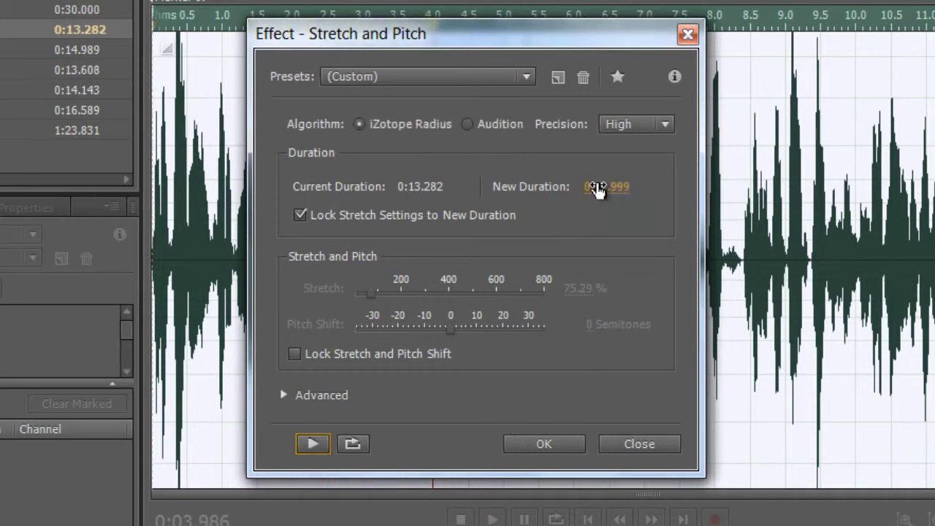
left_click(559, 77)
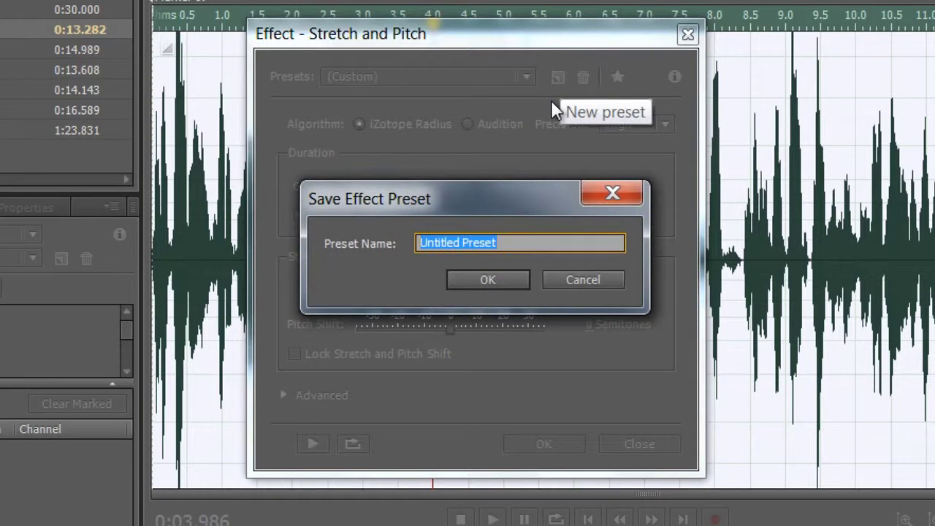
type("10")
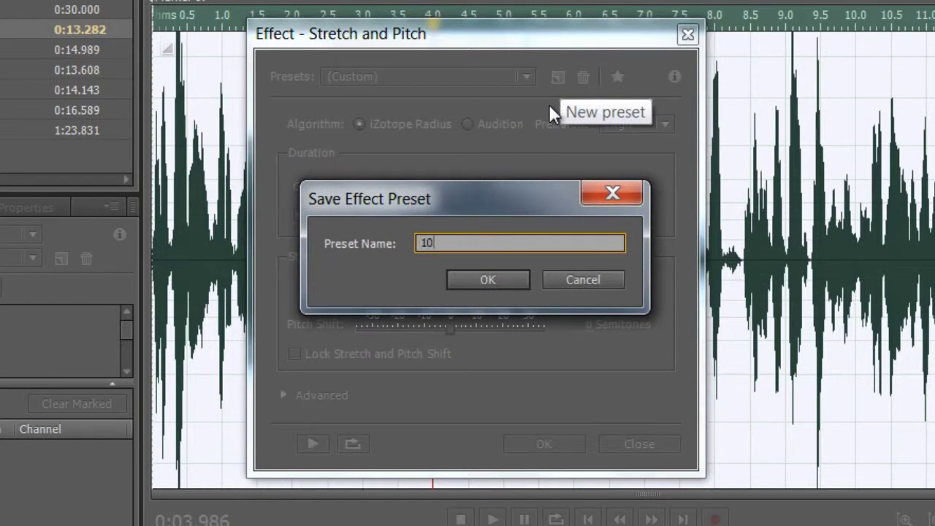
type(" sec")
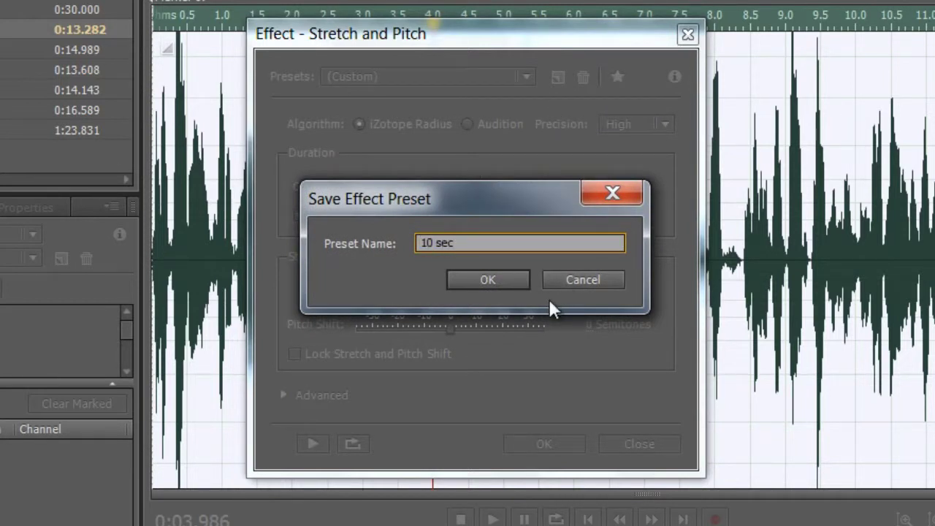
left_click(510, 279)
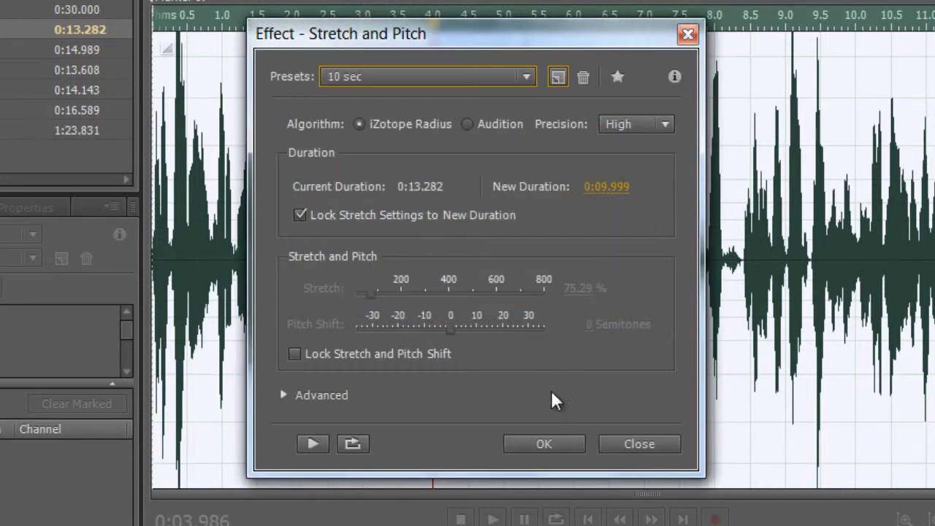
left_click(566, 442)
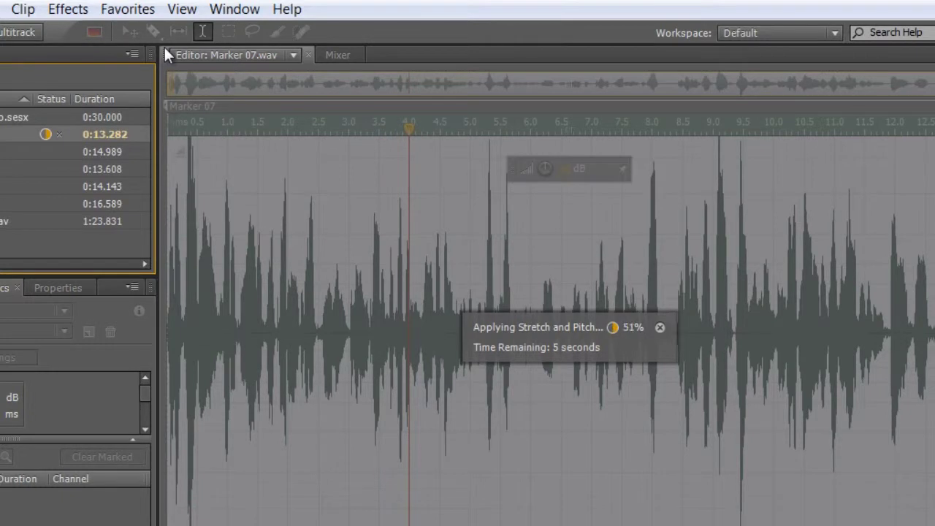
- Stop recording the favorite and save it under the name "Length to 10 sec"
left_click(139, 16)
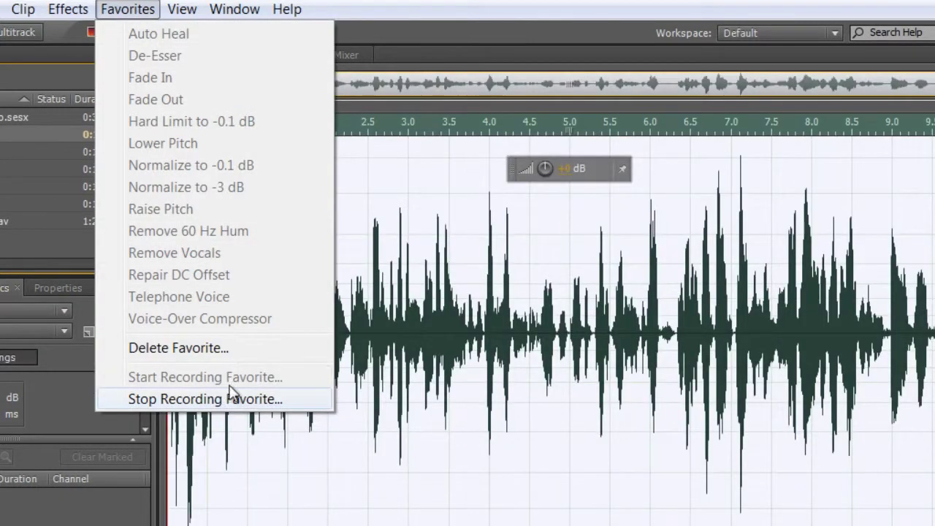
left_click(240, 400)
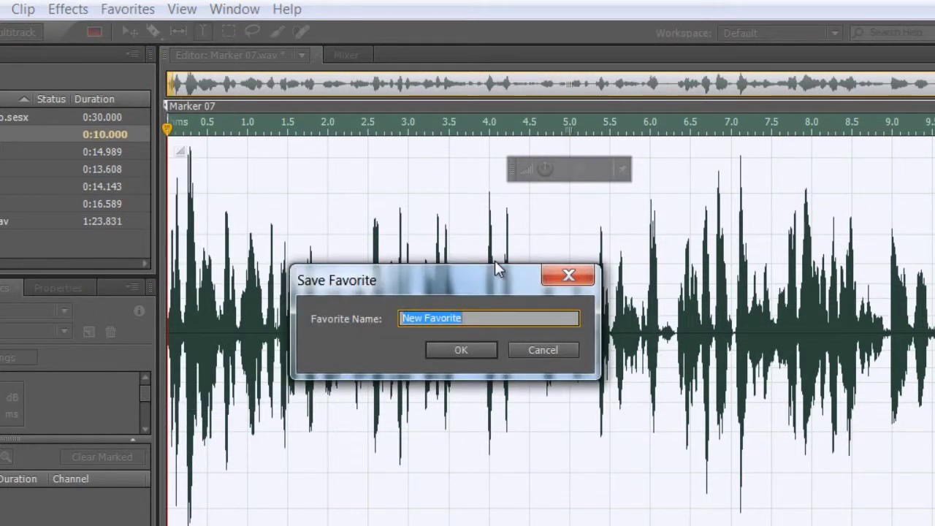
left_click_drag(495, 278, 518, 241)
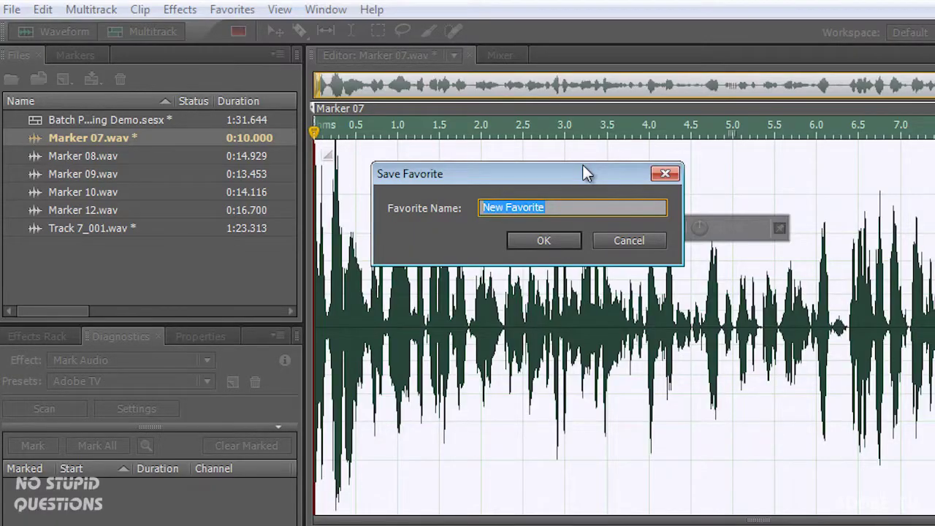
type("Length to 10")
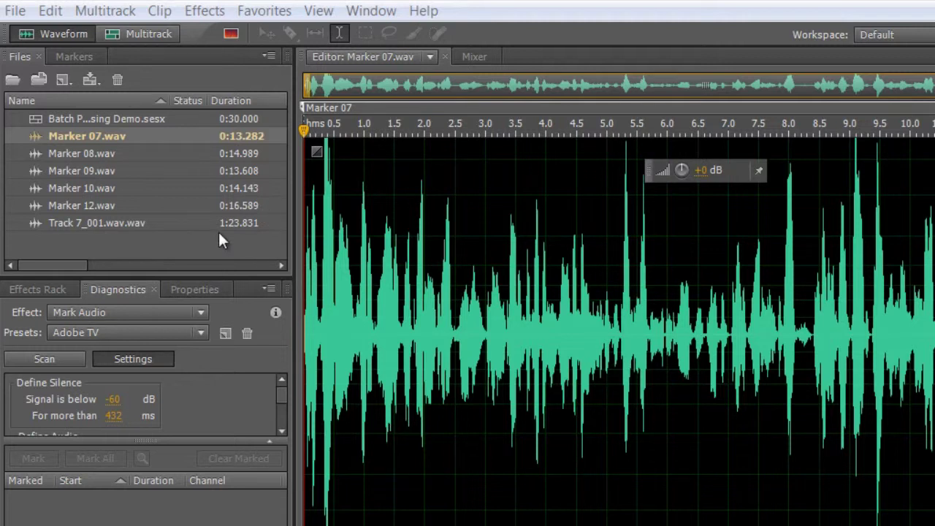
- Open the Batch Process panel and add the five files Marker 07.wav through Marker 12.wav to it
left_click(374, 11)
left_click(379, 11)
left_click(381, 14)
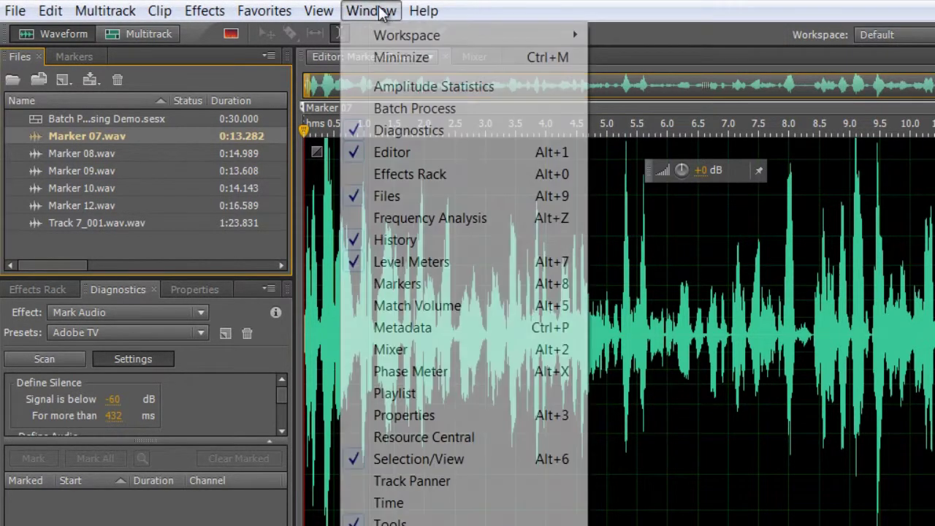
left_click(454, 108)
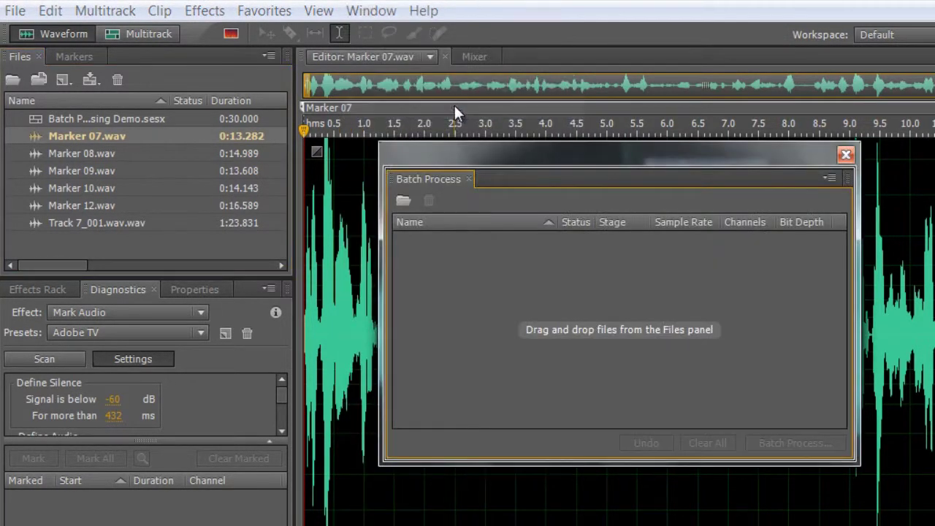
left_click(97, 203)
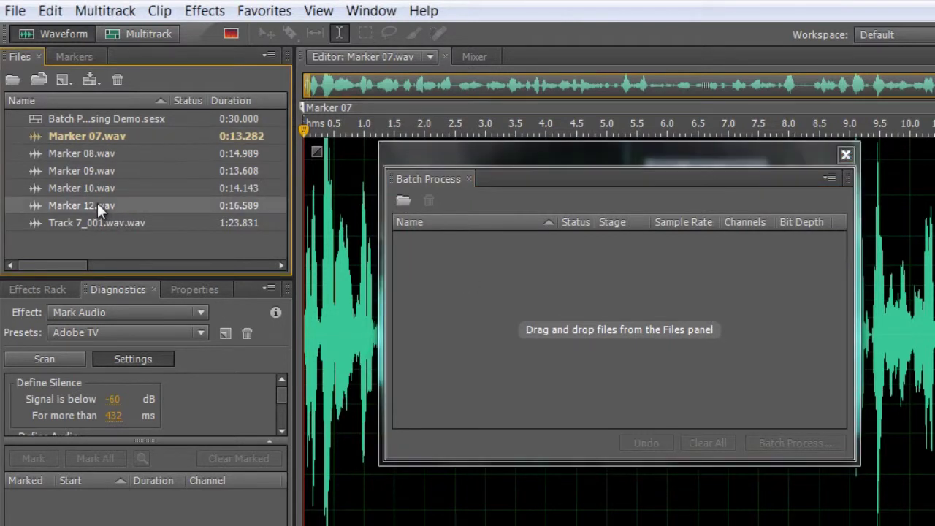
left_click(62, 137, "shift")
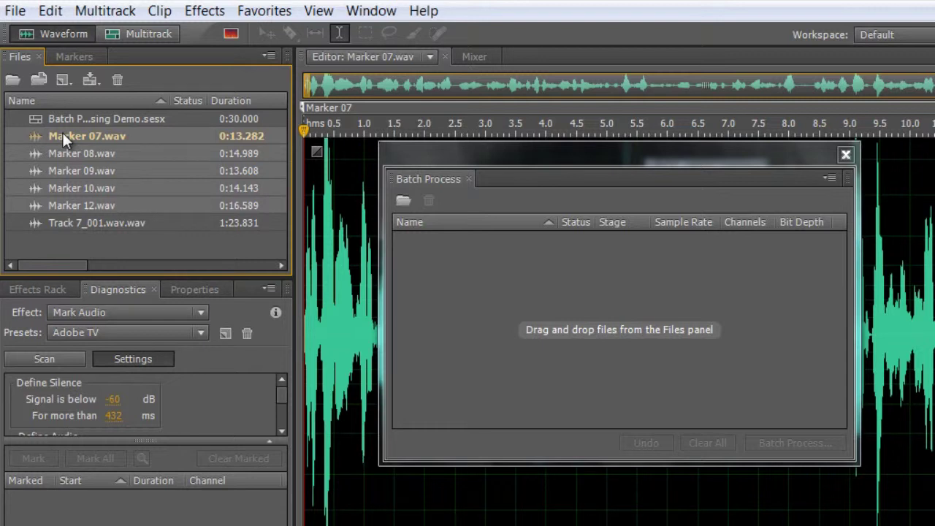
mouse_move(62, 136)
left_mouse_down()
mouse_move(140, 151)
mouse_move(495, 292)
left_mouse_up()
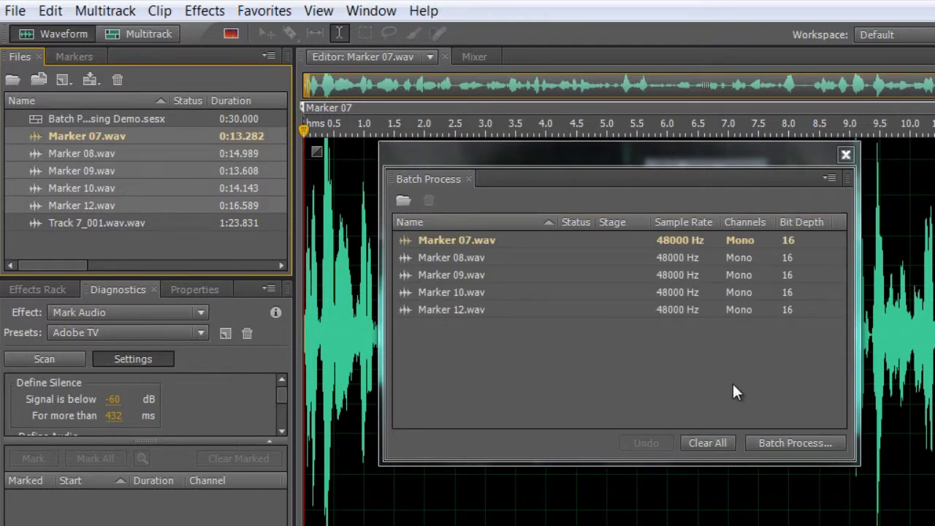
- Open the batch process settings and choose "Length to 10 sec" as the favorite to apply
left_click(829, 447)
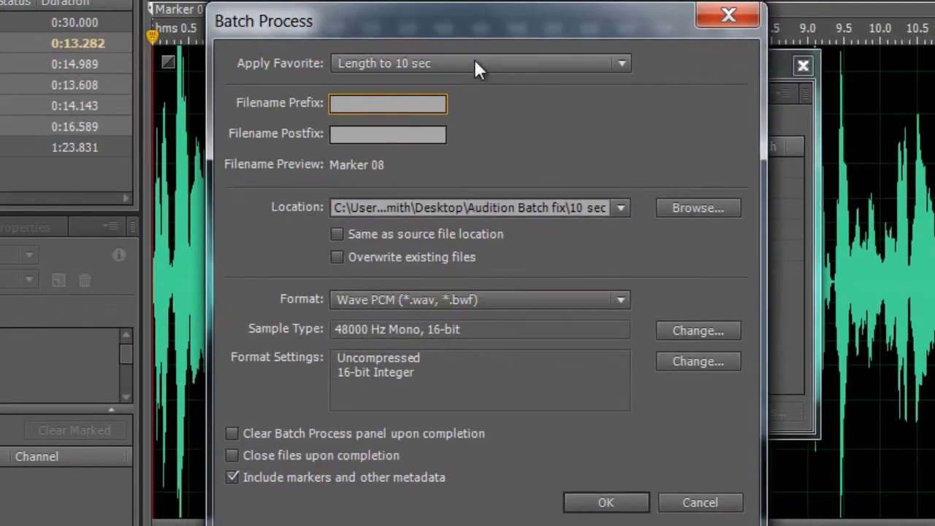
left_click(494, 77)
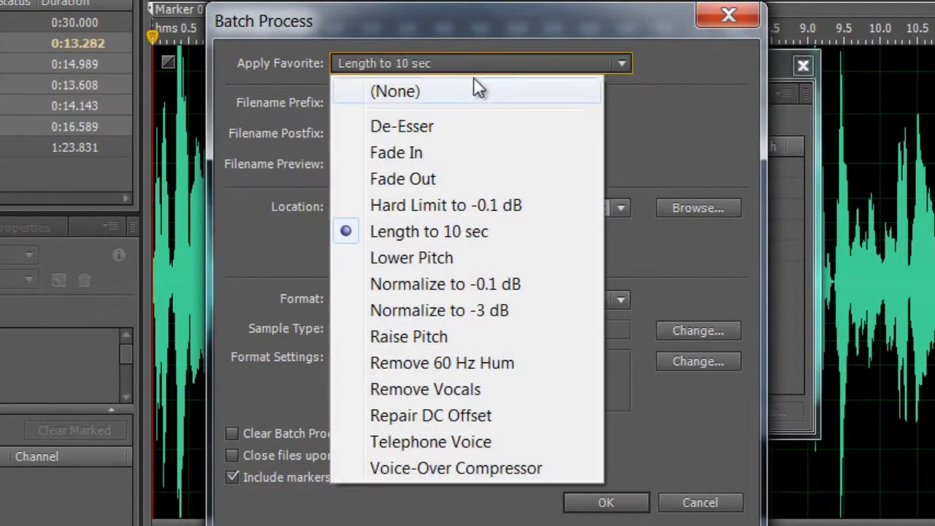
left_click(510, 242)
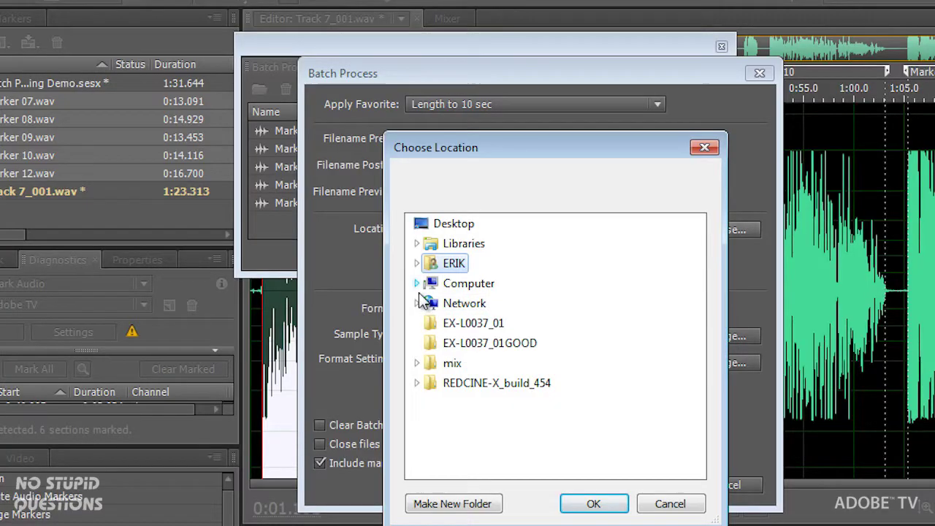
- Create a "10 sec" folder inside Audition_VO on the RAID (D:) drive as the output location and run the batch process
left_click(417, 284)
left_click(430, 323)
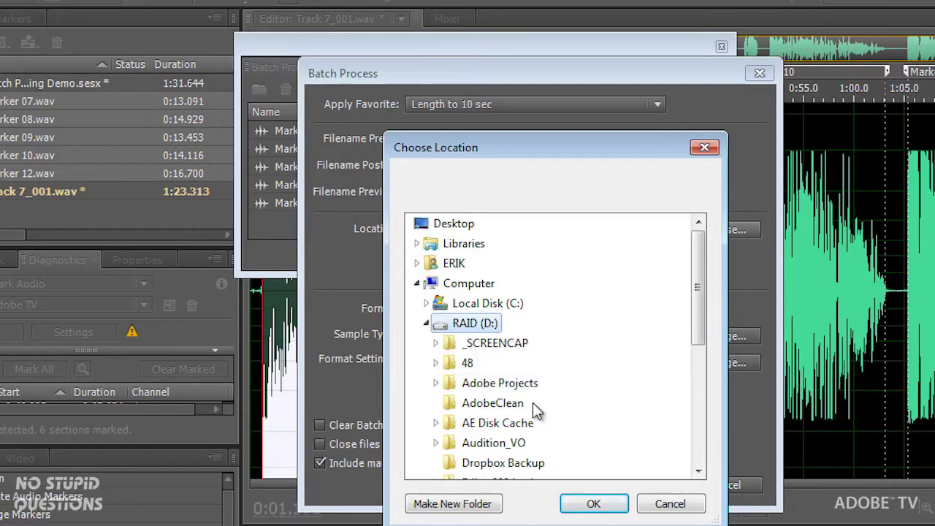
double_click(512, 446)
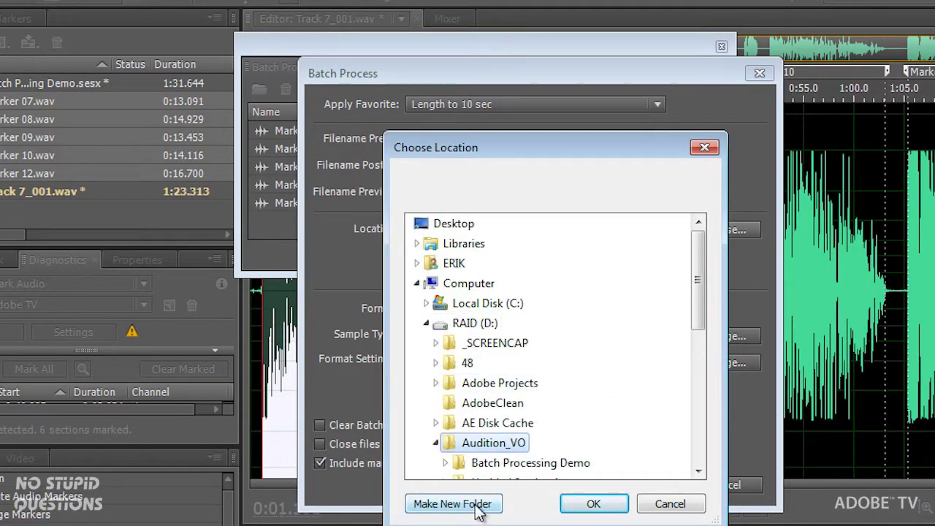
left_click(427, 504)
type("10 sec")
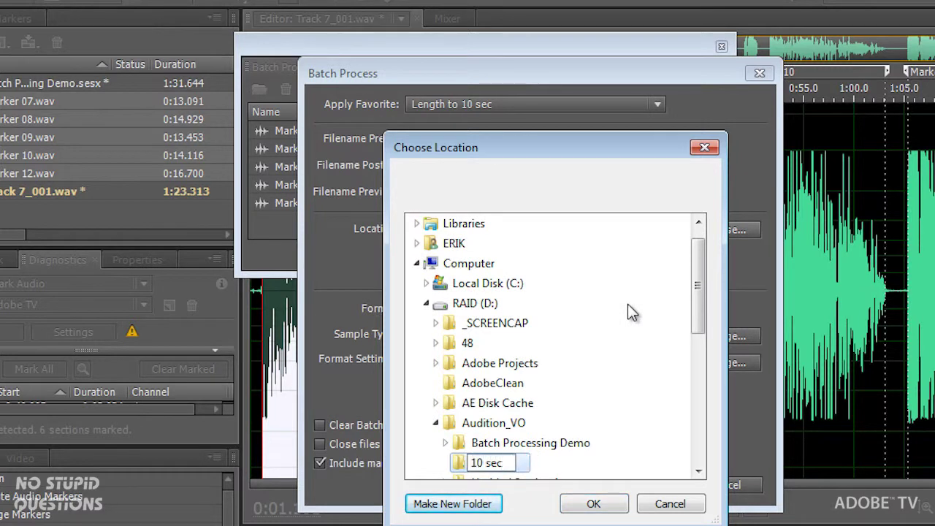
key("Return")
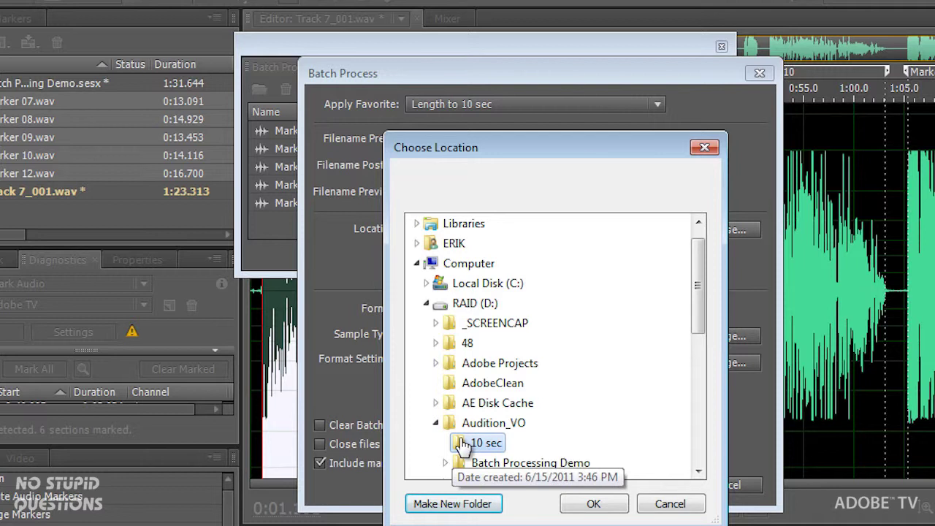
left_click(597, 503)
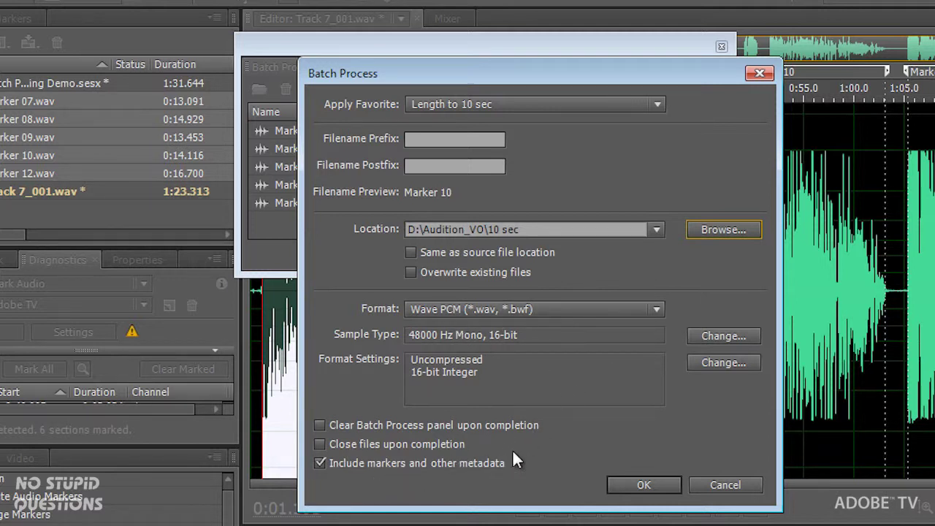
left_click(645, 485)
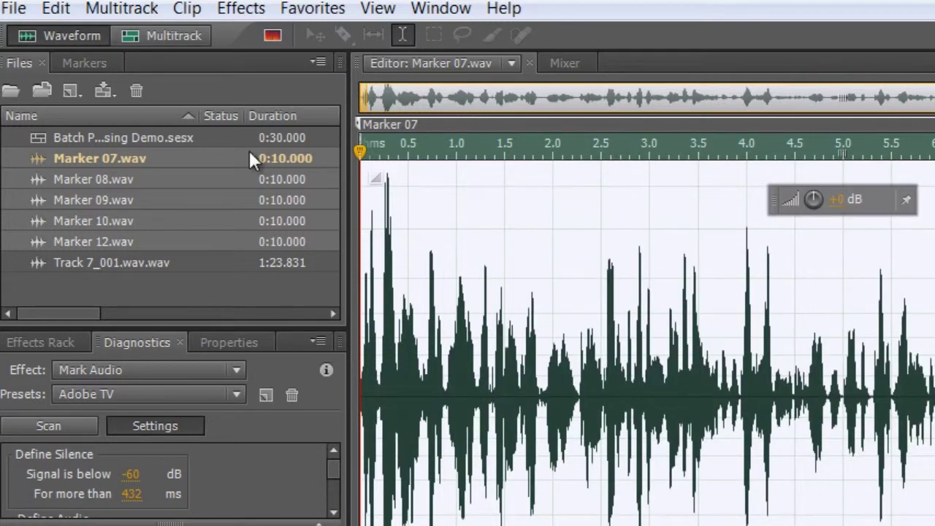
- In the multitrack session, place Marker 07.wav at the start of Track 7 and Marker 08.wav on Track 1 at 10 seconds
left_click(177, 38)
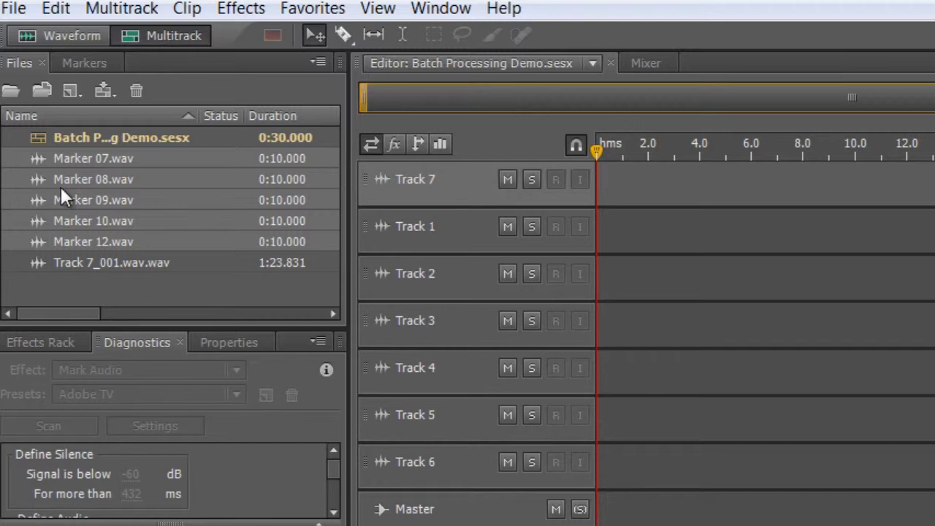
left_click(35, 155)
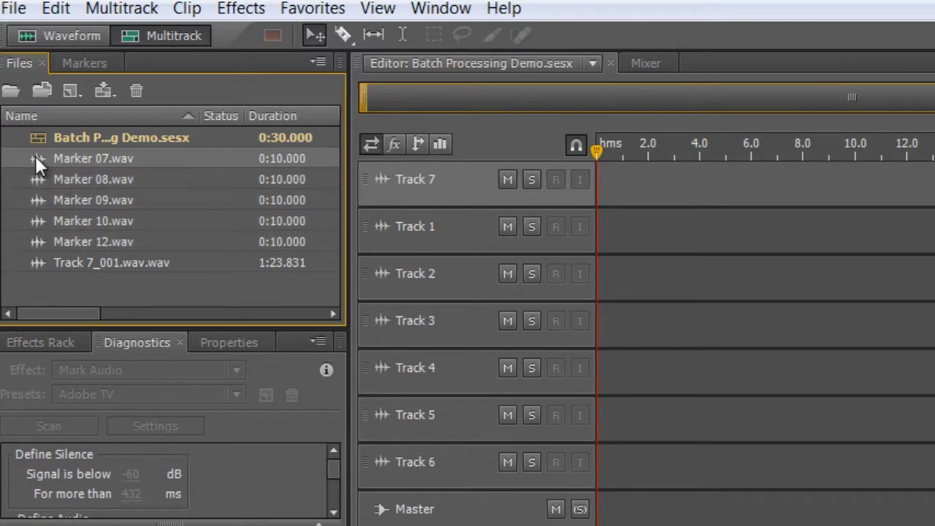
mouse_move(35, 156)
left_mouse_down()
mouse_move(409, 244)
mouse_move(615, 191)
mouse_move(597, 192)
left_mouse_up()
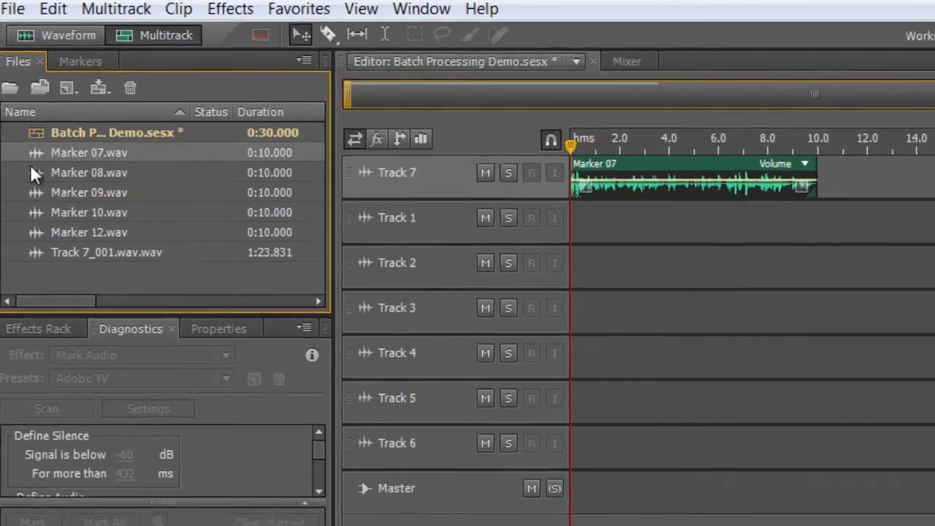
mouse_move(37, 179)
left_mouse_down()
mouse_move(630, 245)
mouse_move(914, 239)
left_mouse_up()
left_click_drag(763, 206, 716, 203)
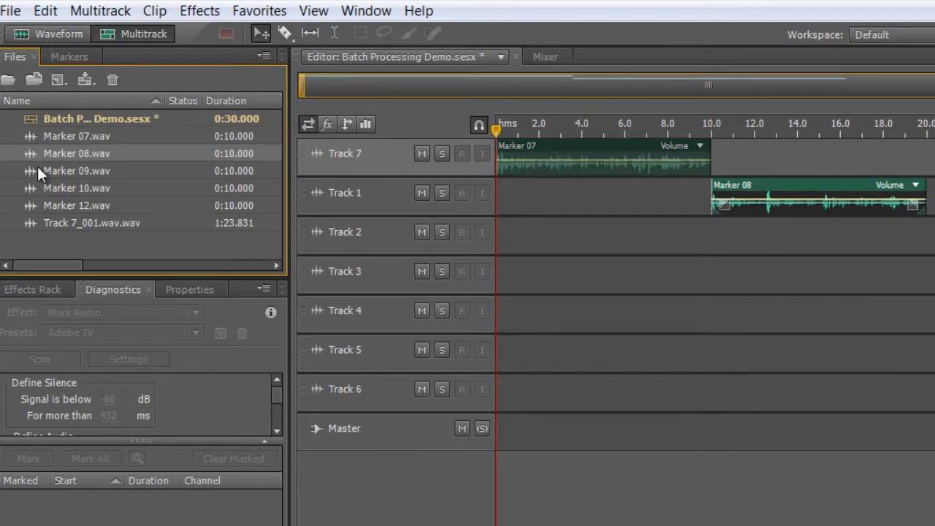
- Add Marker 09.wav to Track 2 at 20 seconds, Marker 10.wav to Track 3 and Marker 12.wav to Track 4, playing the session meanwhile
mouse_move(34, 165)
left_mouse_down()
mouse_move(855, 286)
mouse_move(924, 237)
left_mouse_up()
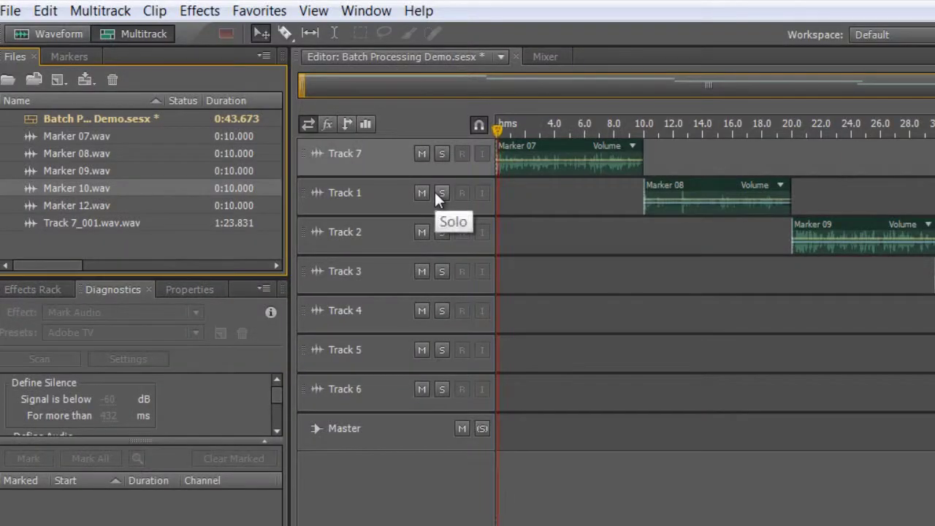
key("space")
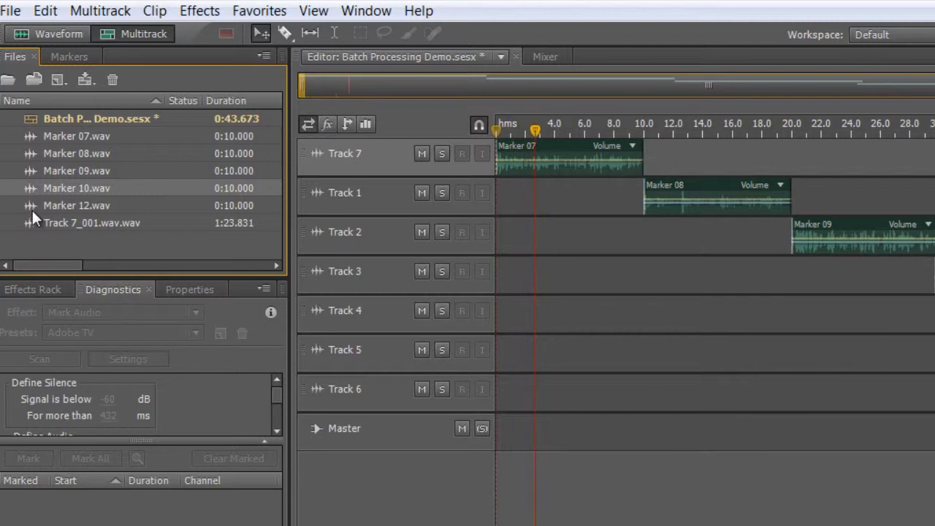
mouse_move(30, 206)
left_mouse_down()
mouse_move(263, 224)
mouse_move(793, 311)
left_mouse_up()
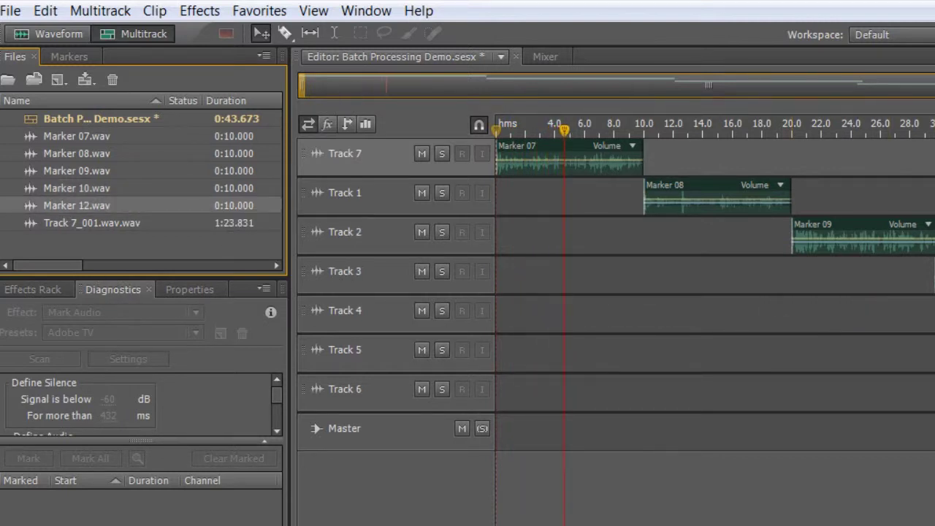